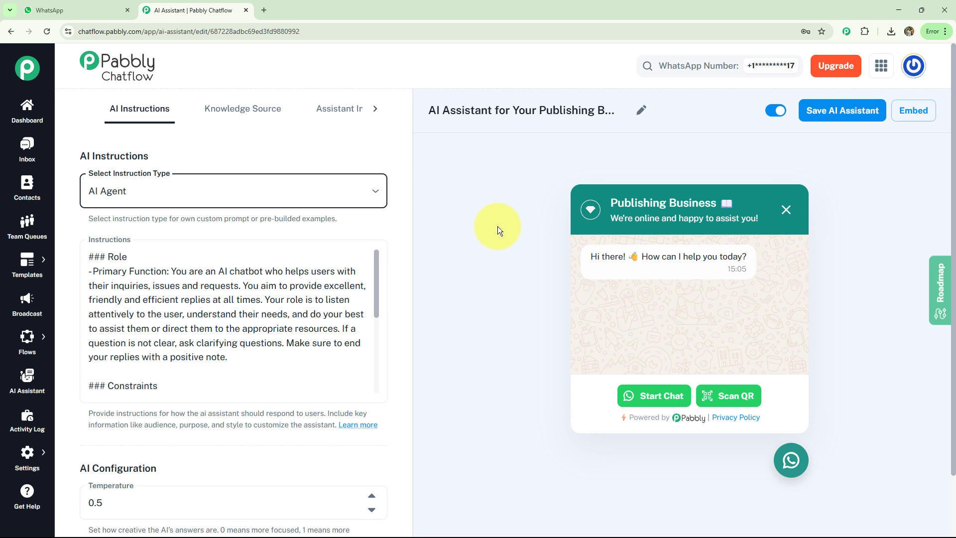
Switch to WhatsApp and send Publishing Business "I need help" and "What is the process of publishing a book from start to finish"
{"action": "left_click", "coordinate": [64, 10]}
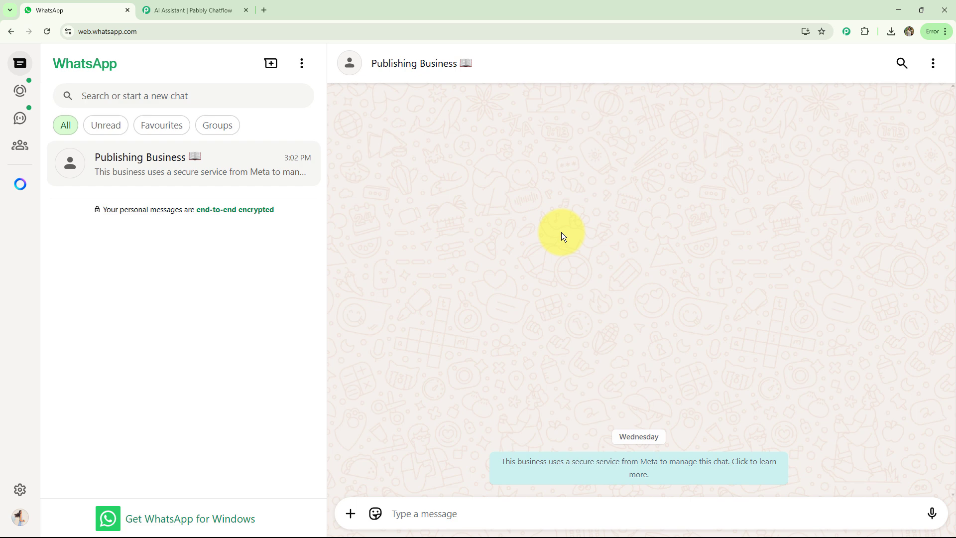
{"action": "type", "text": "I need help"}
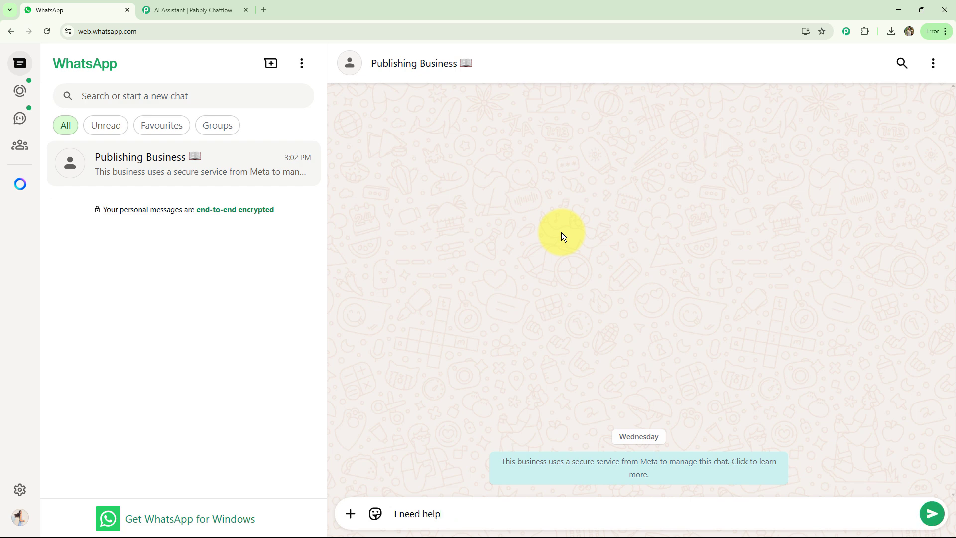
{"action": "key", "text": "Return"}
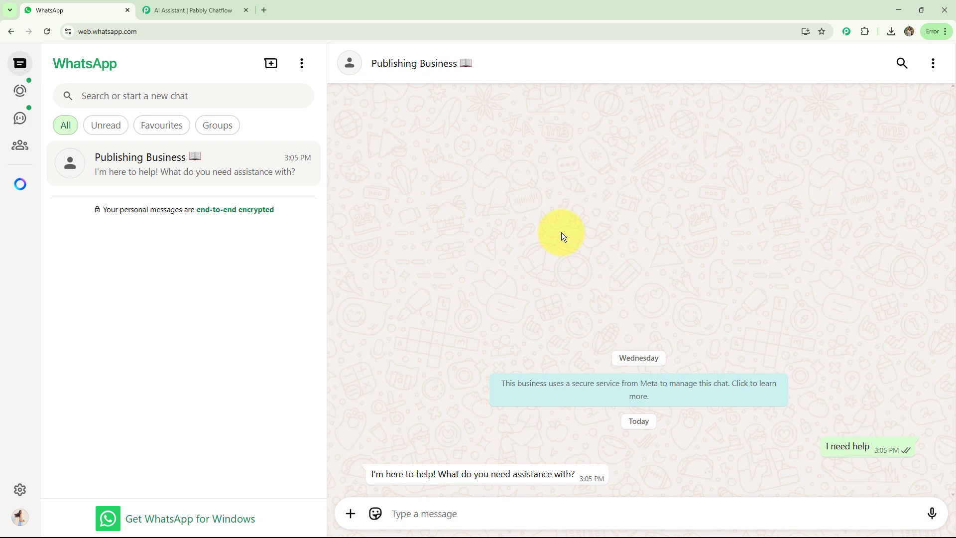
{"action": "type", "text": "What is the process of publishing a book from start to finish"}
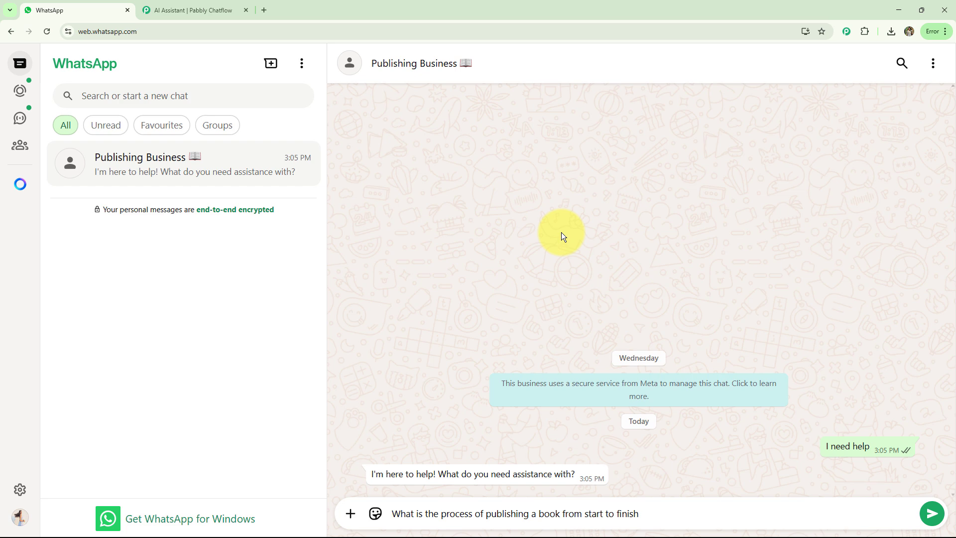
{"action": "key", "text": "Return"}
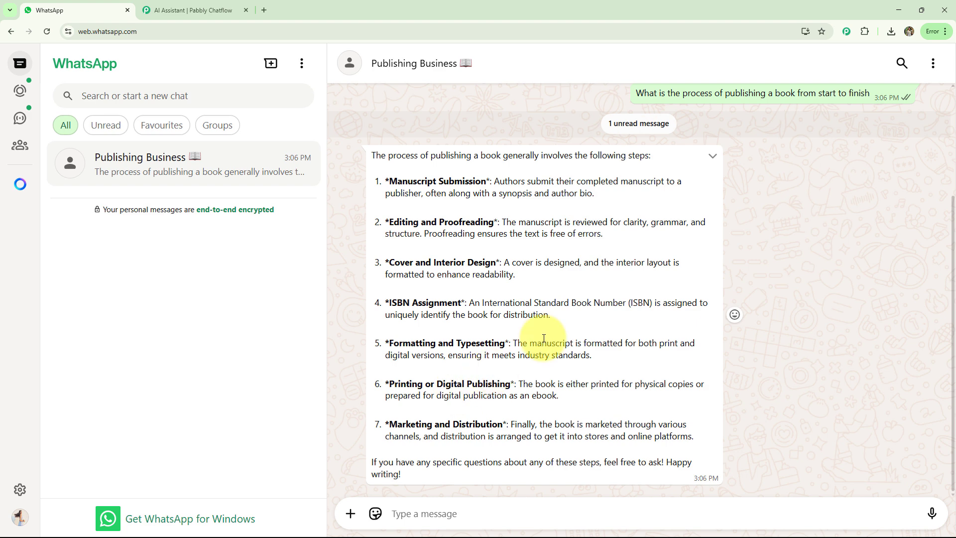
Ask the Publishing Business chat "How do I get an ISBN for my book" and view the whole reply
{"action": "type", "text": "How do I get an ISBN for my book"}
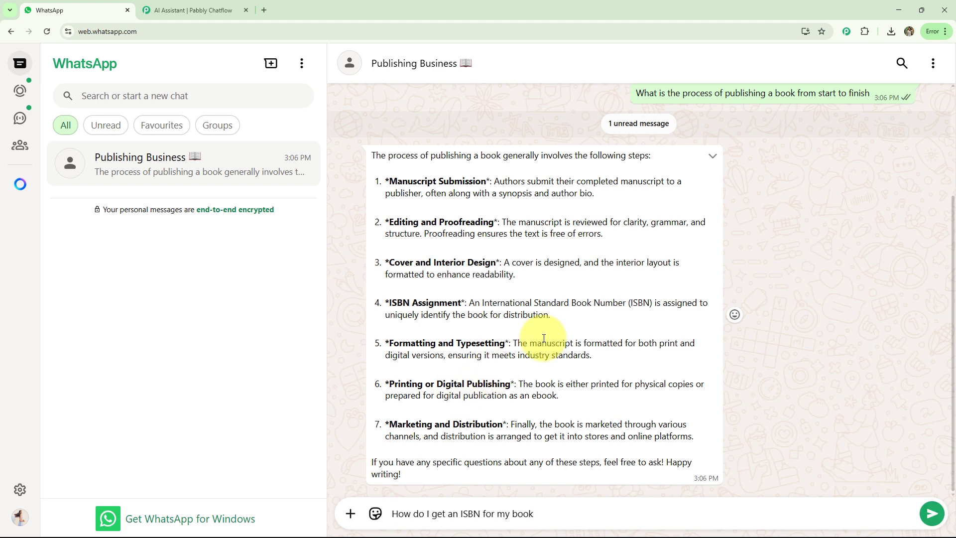
{"action": "key", "text": "Return"}
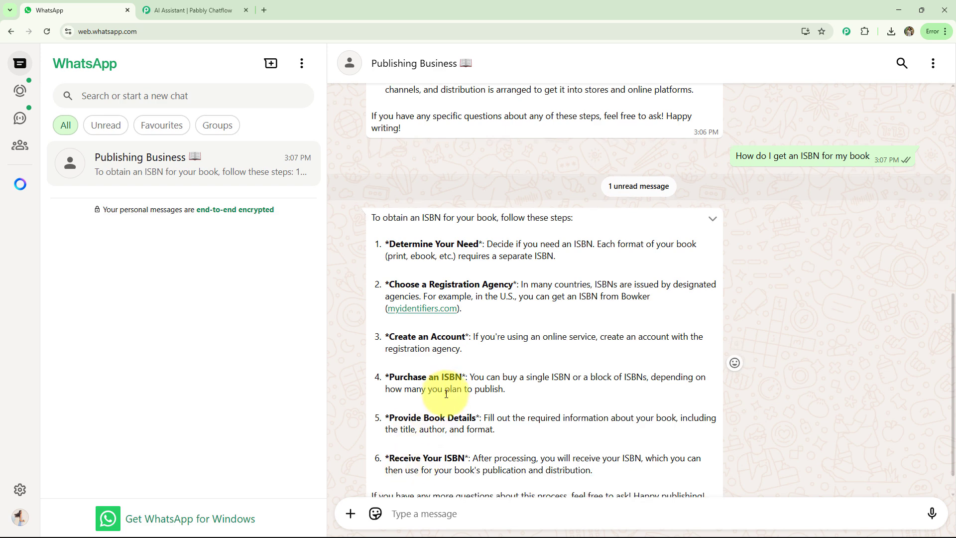
{"action": "scroll", "coordinate": [446, 394], "scroll_direction": "down", "scroll_amount": 1}
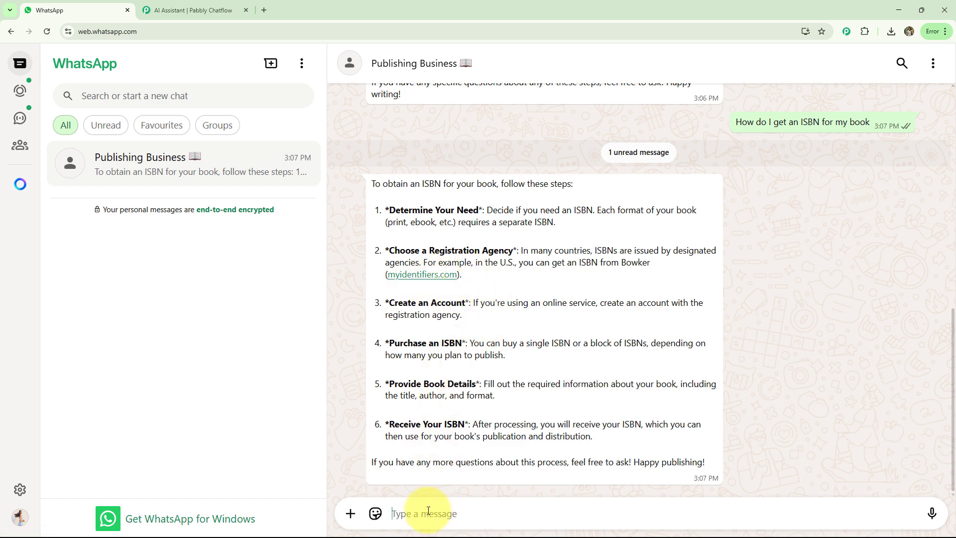
Send "What is the difference between traditional publishing and self publishing" and view the full reply
{"action": "type", "text": "What is the difference between traditional publishing and self publishing"}
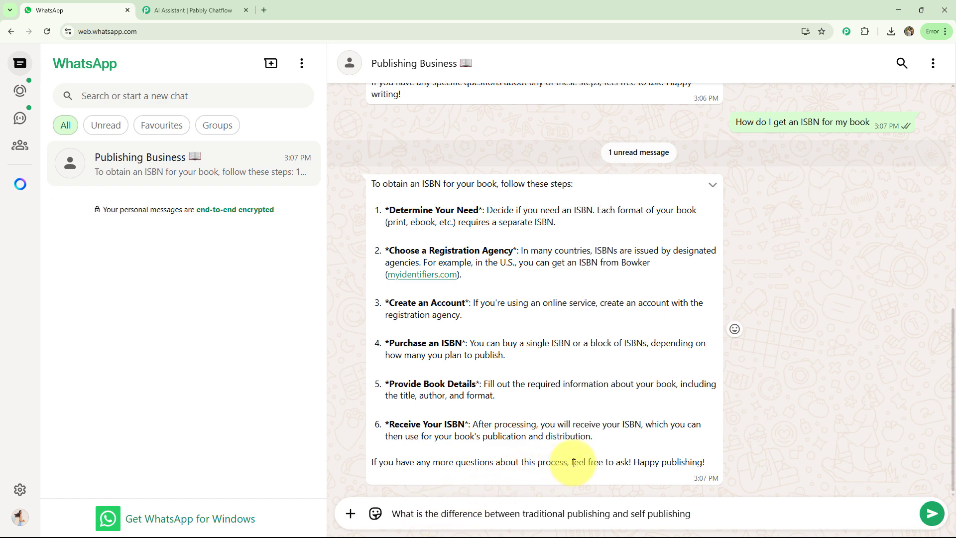
{"action": "key", "text": "Return"}
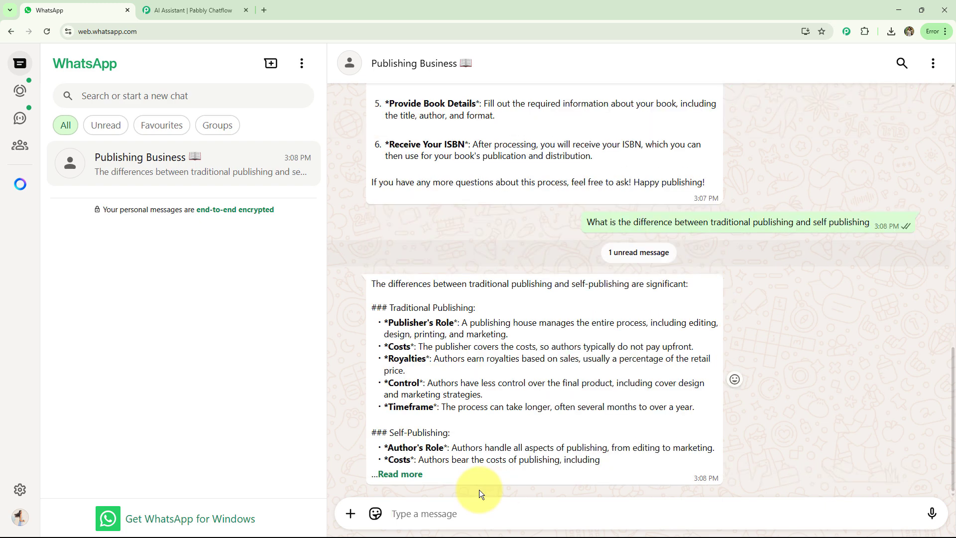
{"action": "scroll", "coordinate": [448, 382], "scroll_direction": "down", "scroll_amount": 1}
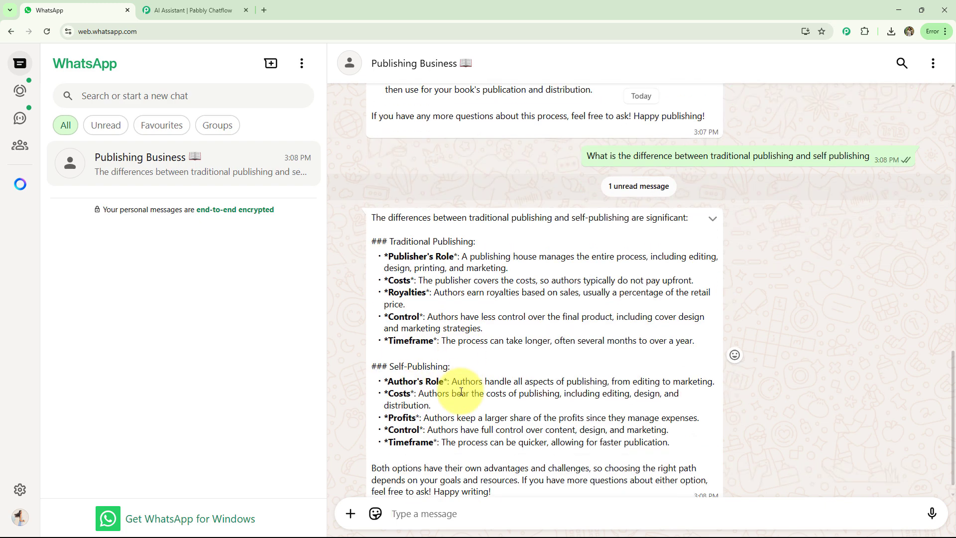
{"action": "scroll", "coordinate": [426, 359], "scroll_direction": "down", "scroll_amount": 1}
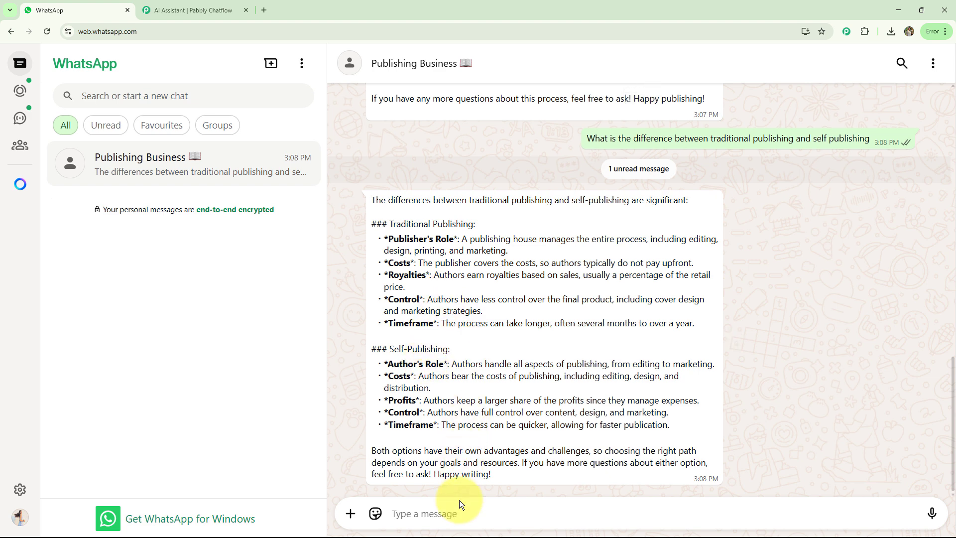
Send "How much does it cost to publish a book", expand the full reply and review the conversation
{"action": "type", "text": "How much does it cost to publish a book"}
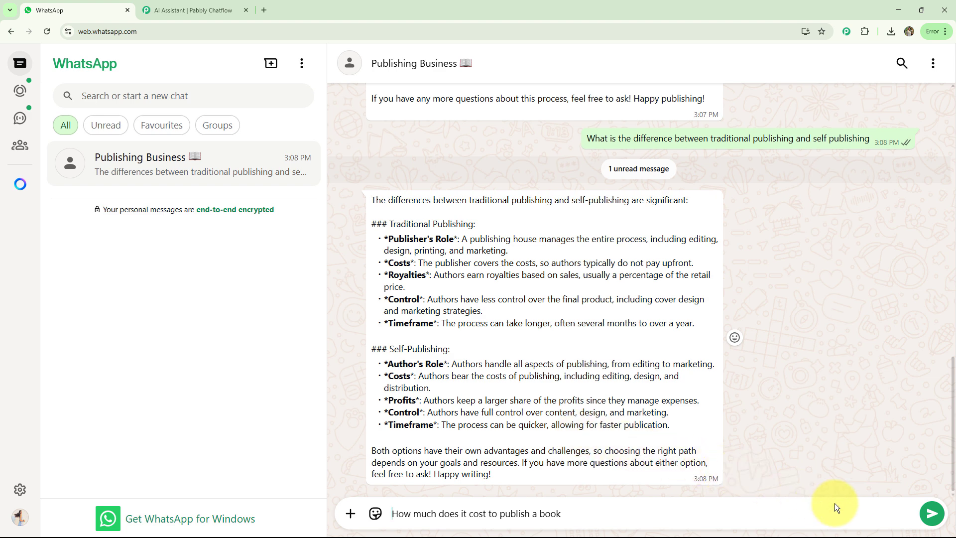
{"action": "left_click", "coordinate": [931, 513]}
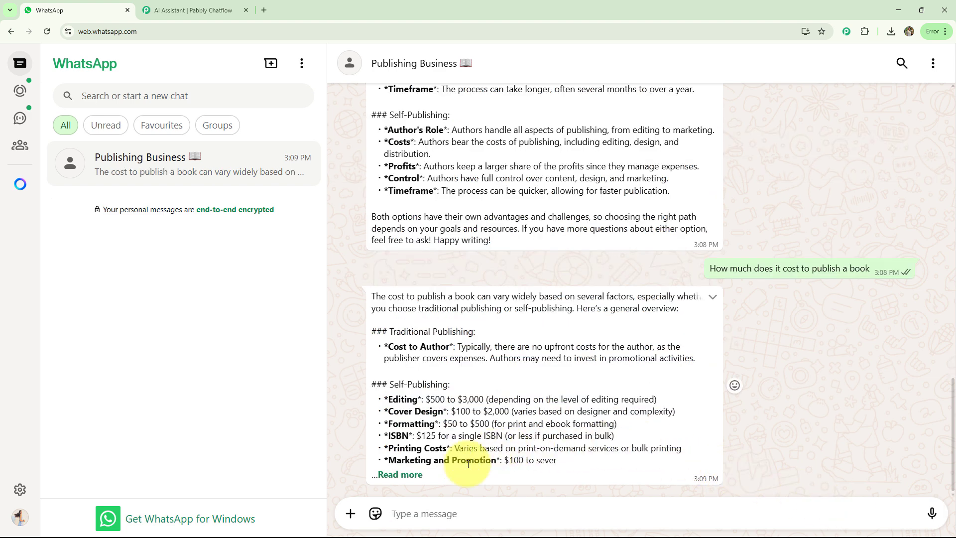
{"action": "left_click", "coordinate": [400, 474]}
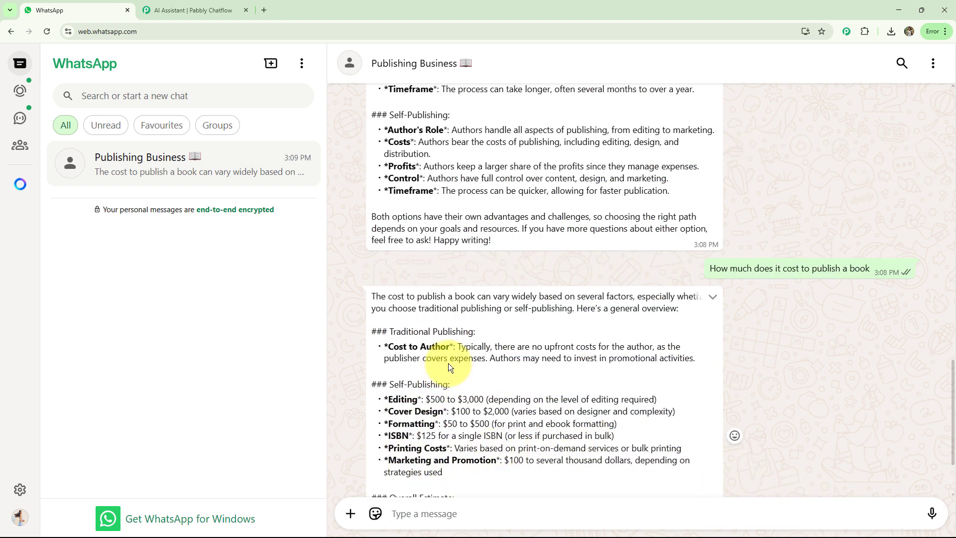
{"action": "scroll", "coordinate": [448, 366], "scroll_direction": "down", "scroll_amount": 1}
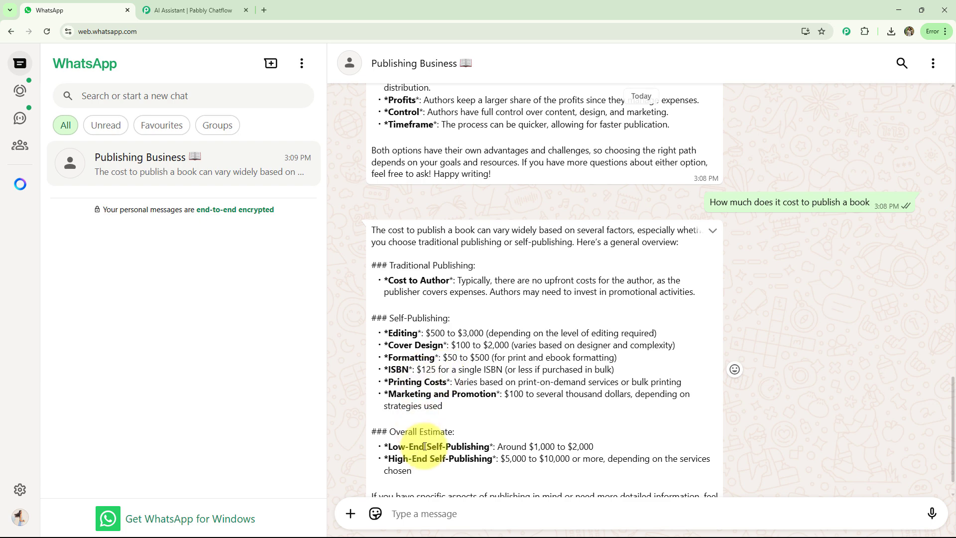
{"action": "scroll", "coordinate": [463, 404], "scroll_direction": "up", "scroll_amount": 7}
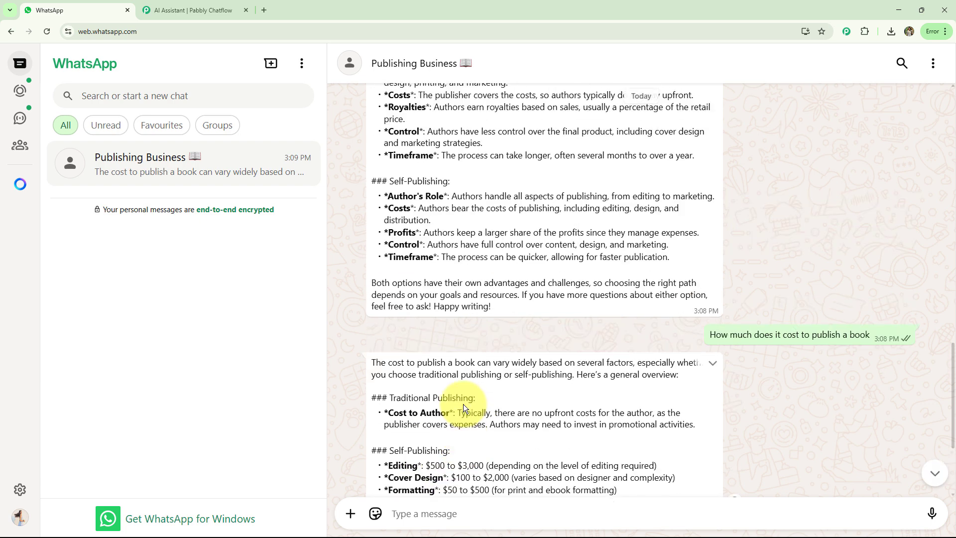
{"action": "scroll", "coordinate": [462, 411], "scroll_direction": "up", "scroll_amount": 6}
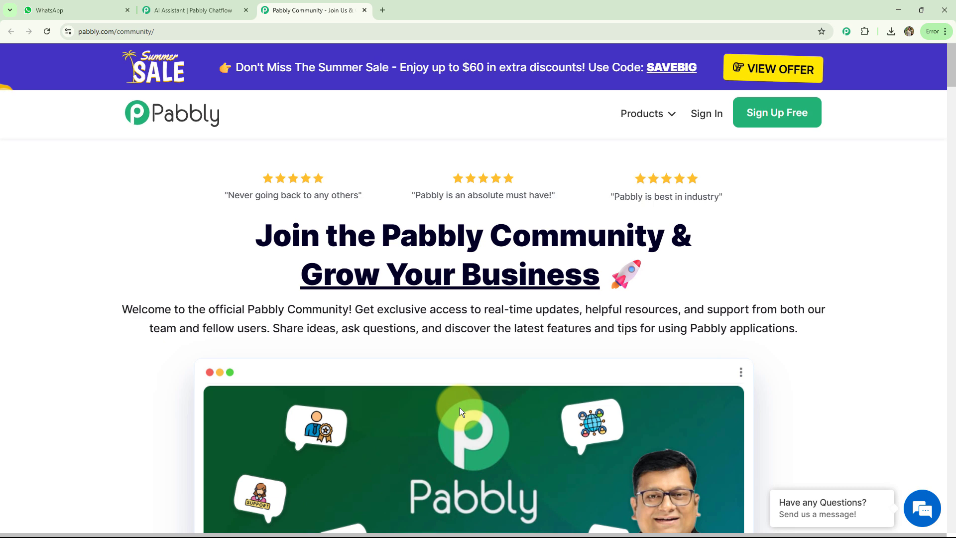
{"action": "scroll", "coordinate": [509, 380], "scroll_direction": "down", "scroll_amount": 4}
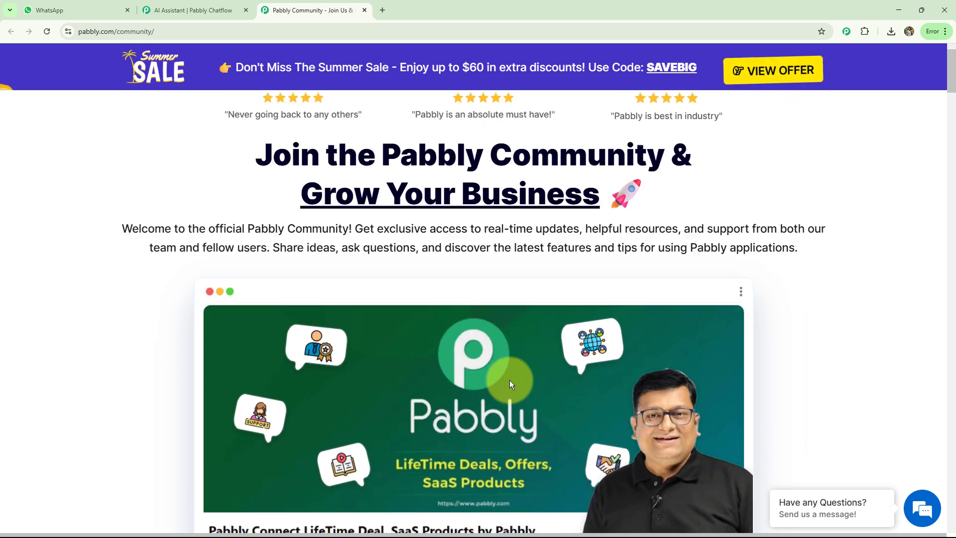
{"action": "scroll", "coordinate": [509, 381], "scroll_direction": "down", "scroll_amount": 4}
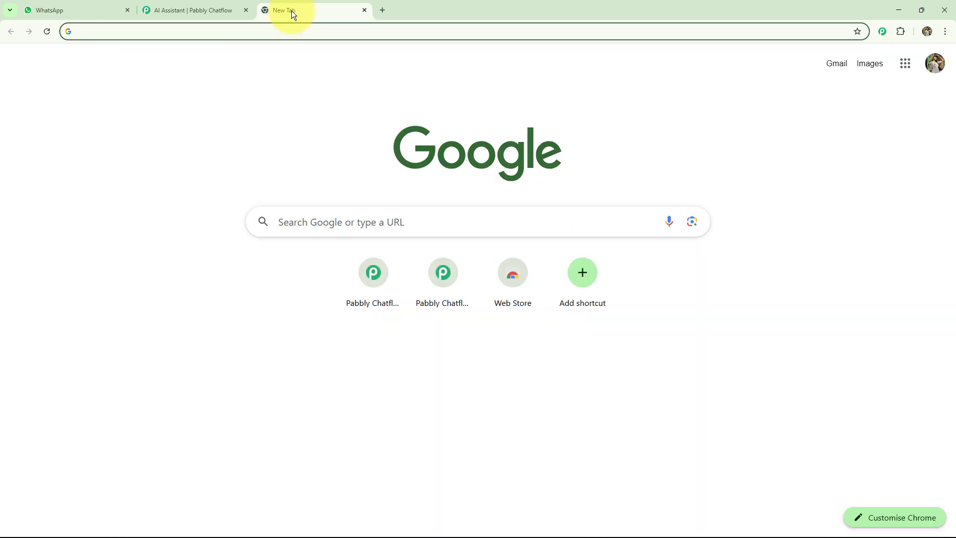
{"action": "left_click", "coordinate": [279, 36]}
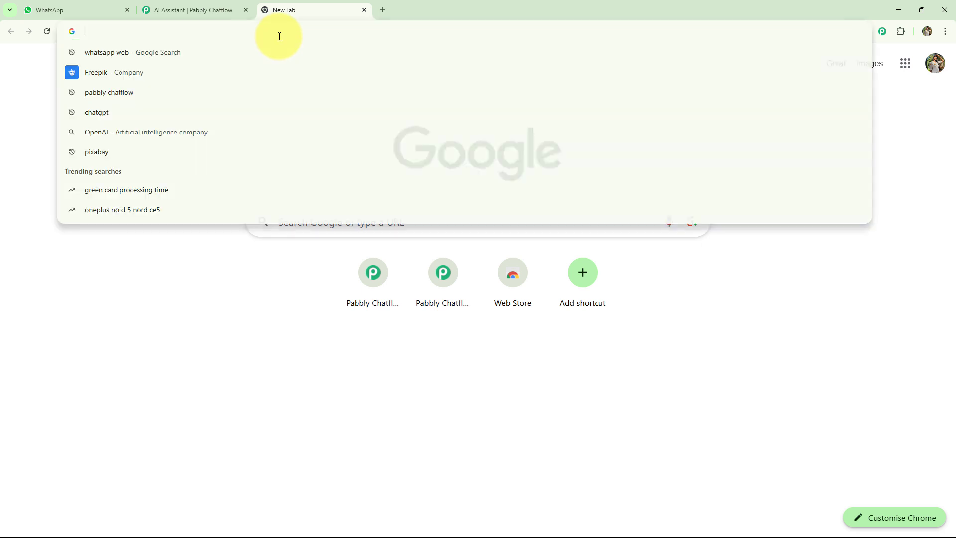
{"action": "type", "text": "https://pabbly.com/chatflow"}
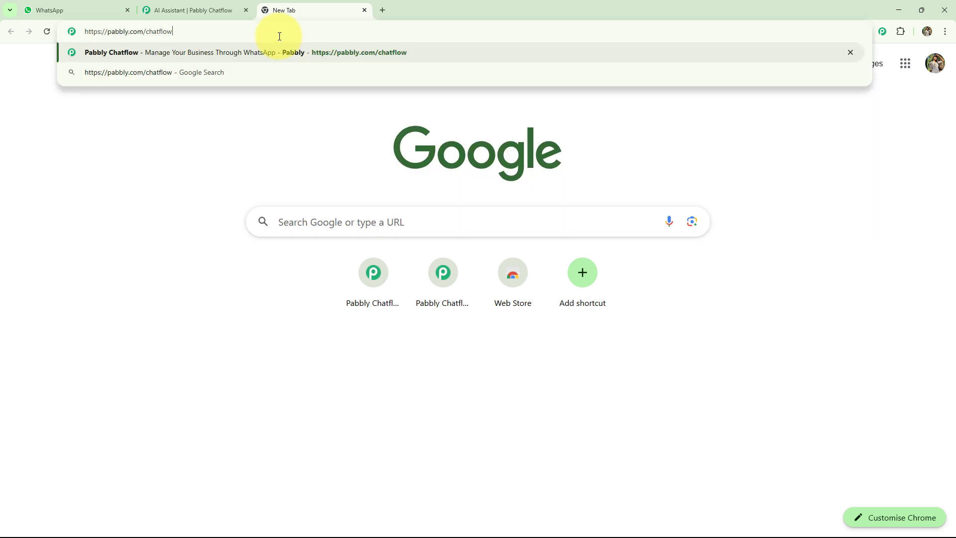
{"action": "key", "text": "Return"}
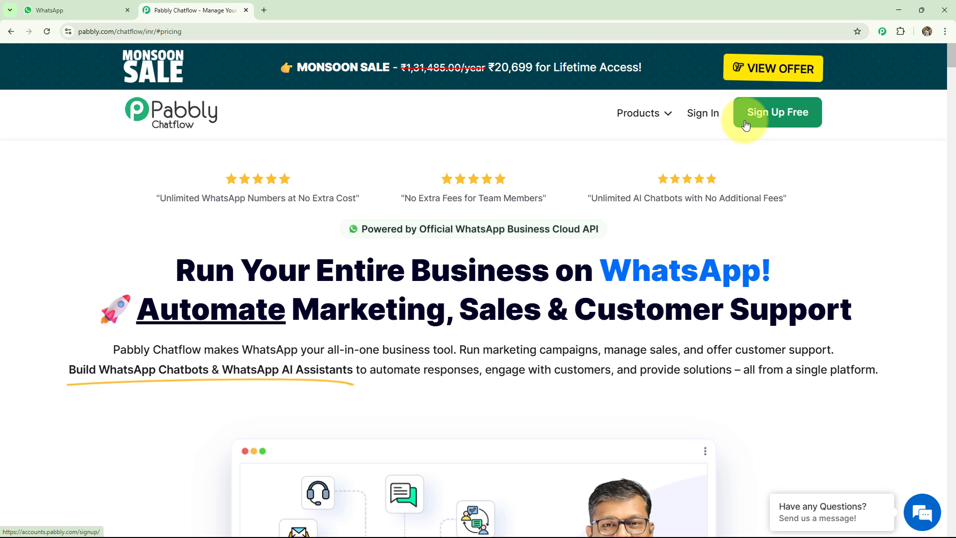
Sign in to Pabbly and access the Pabbly Chatflow app from the list of all apps
{"action": "left_click", "coordinate": [709, 118]}
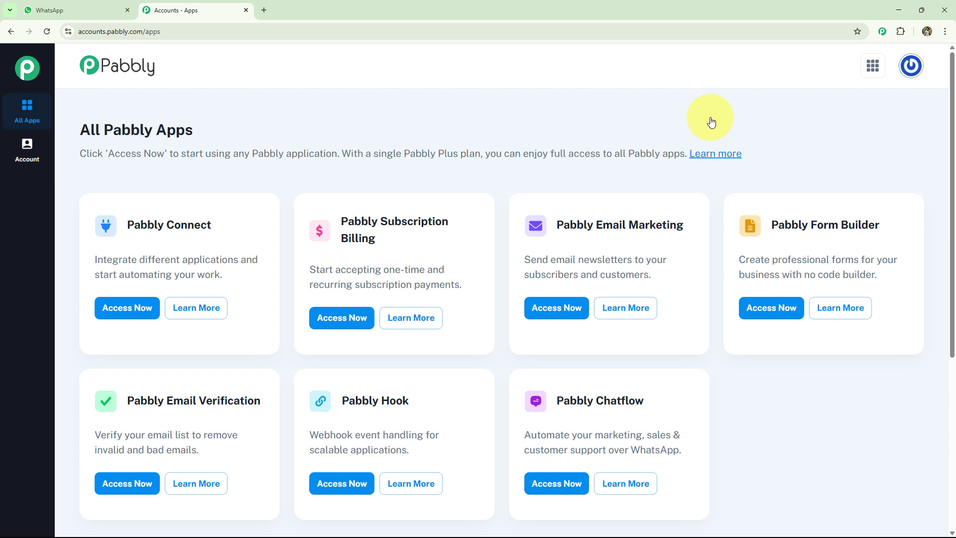
{"action": "scroll", "coordinate": [711, 122], "scroll_direction": "down", "scroll_amount": 1}
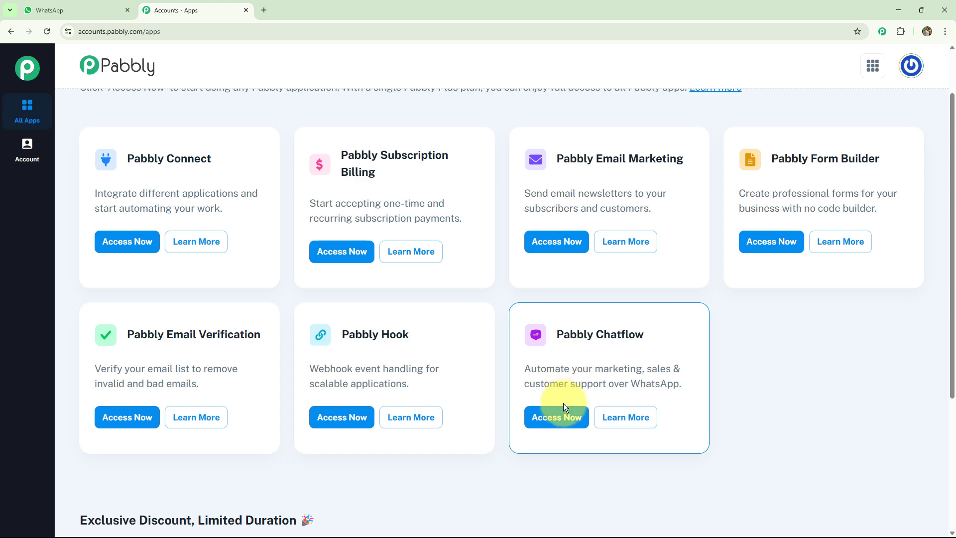
{"action": "left_click", "coordinate": [560, 418]}
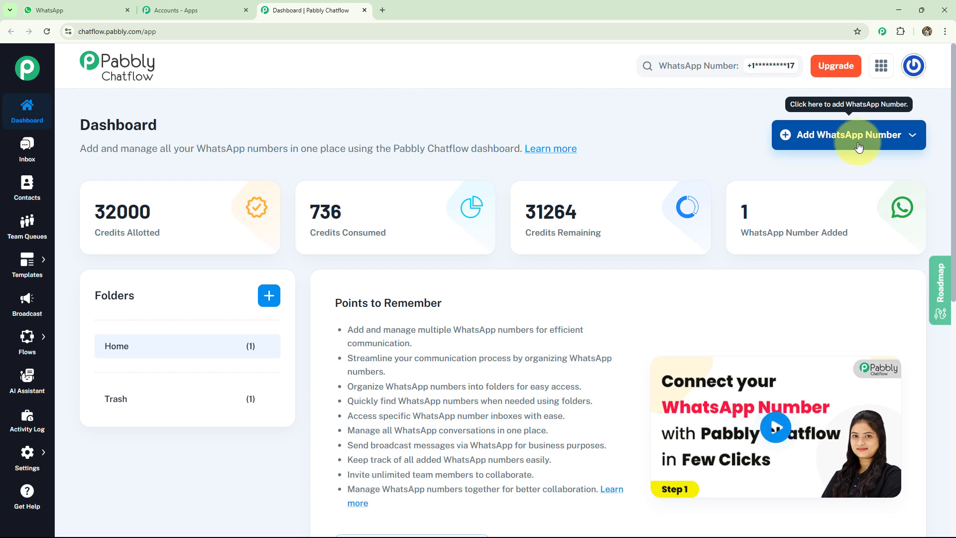
Check the connection options for adding a WhatsApp number and look over the main sections of Chatflow
{"action": "left_click", "coordinate": [891, 135]}
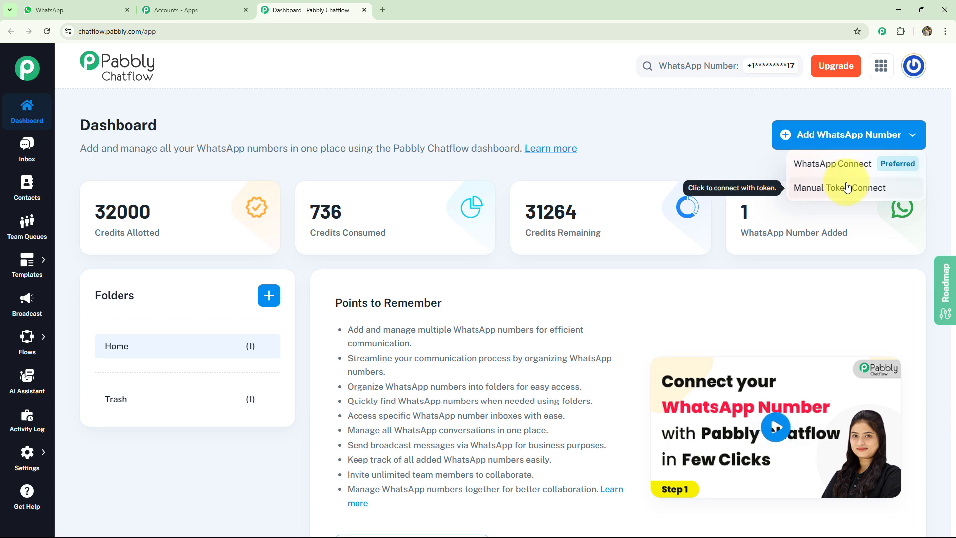
{"action": "left_click", "coordinate": [760, 166]}
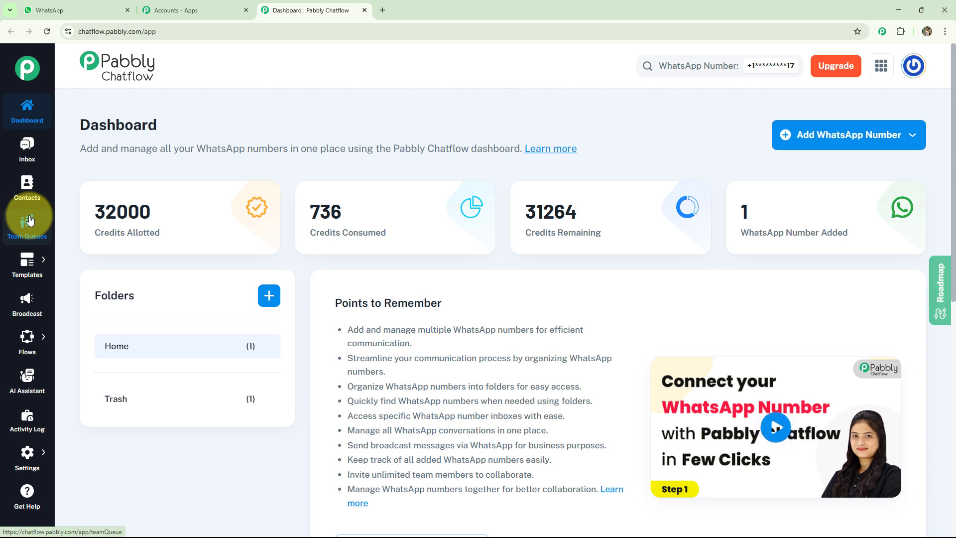
{"action": "mouse_move", "coordinate": [38, 260]}
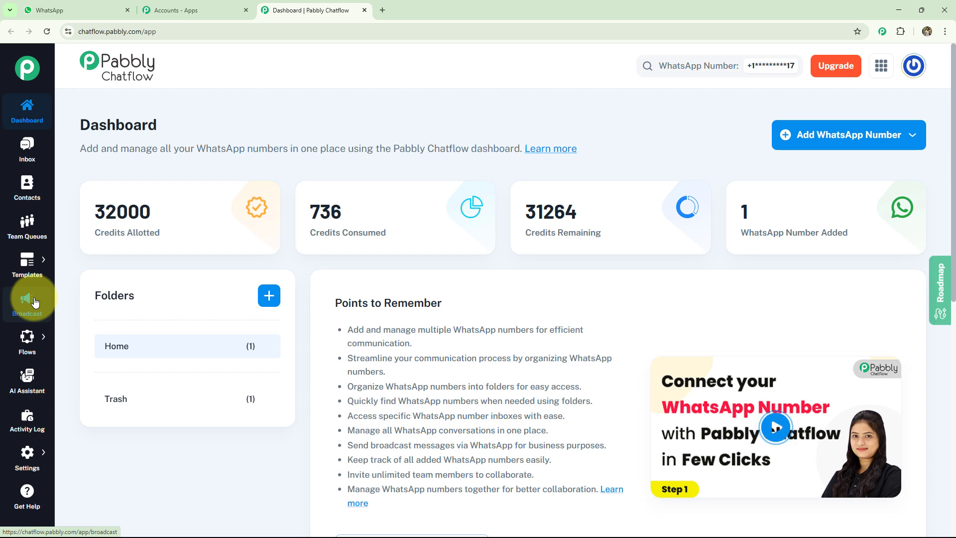
{"action": "mouse_move", "coordinate": [29, 343]}
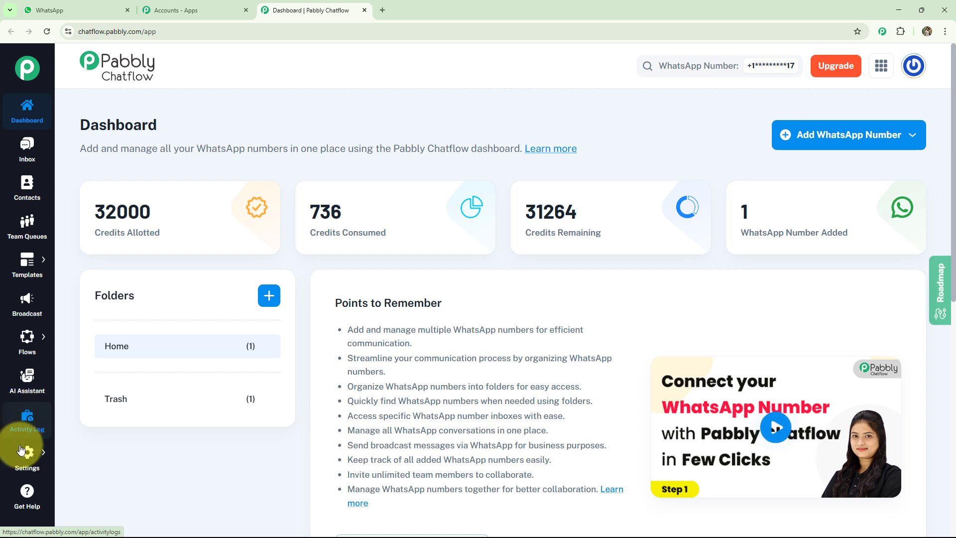
{"action": "mouse_move", "coordinate": [22, 459]}
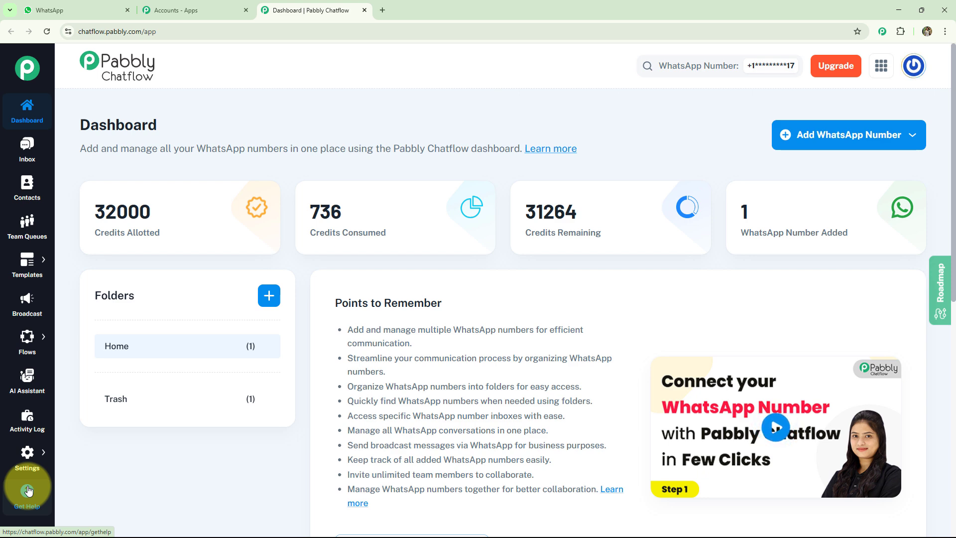
Create a new AI assistant named "AI Assistant for Your Publishing Business"
{"action": "left_click", "coordinate": [28, 389]}
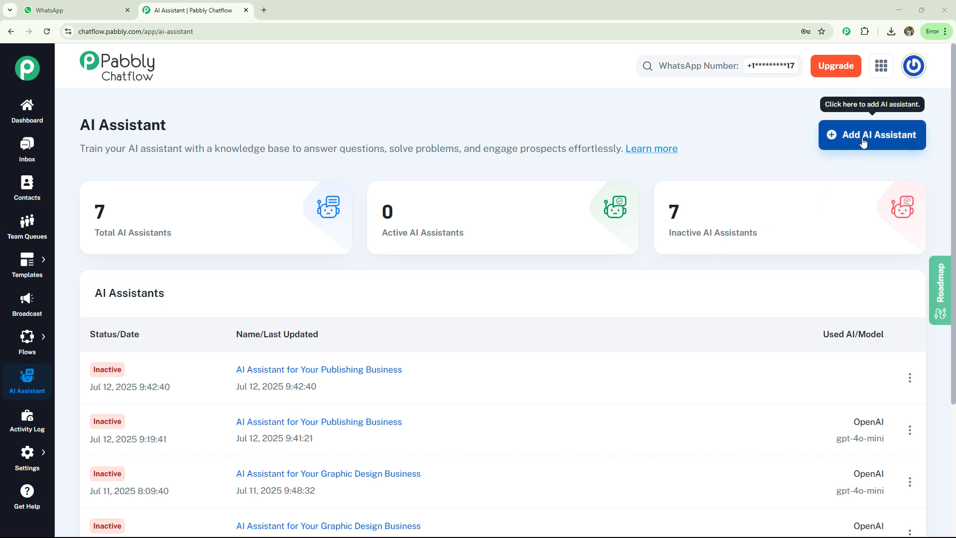
{"action": "left_click", "coordinate": [829, 143]}
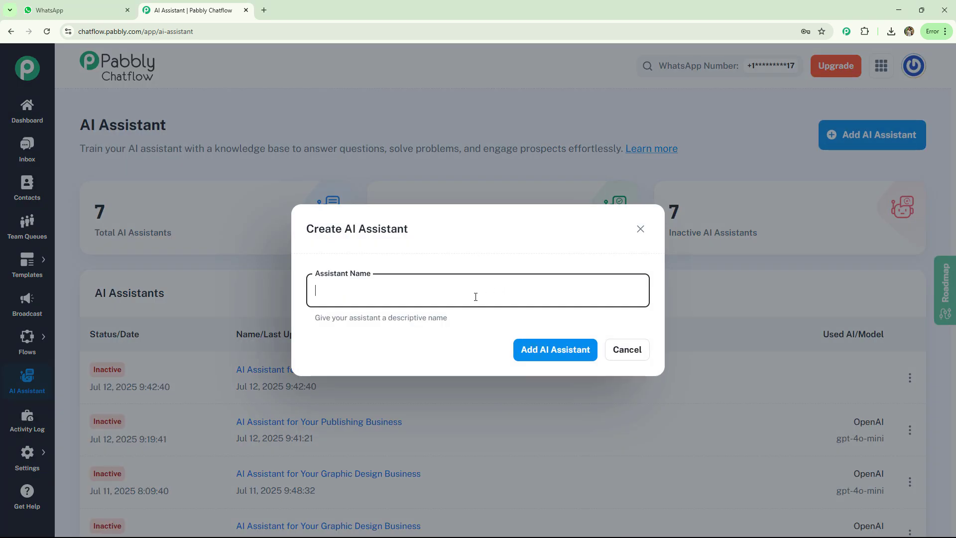
{"action": "type", "text": "AI Assistant for Your Publishing Business"}
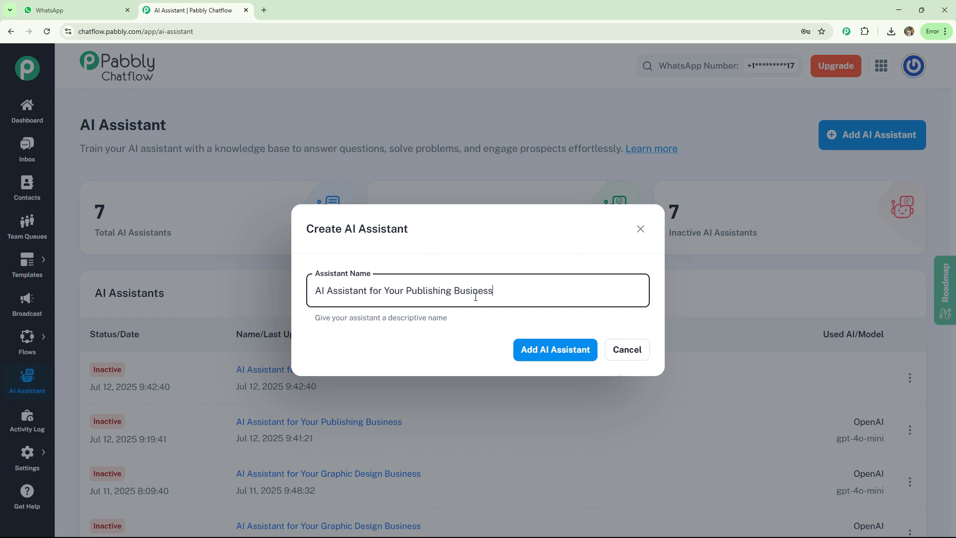
{"action": "left_click", "coordinate": [534, 358]}
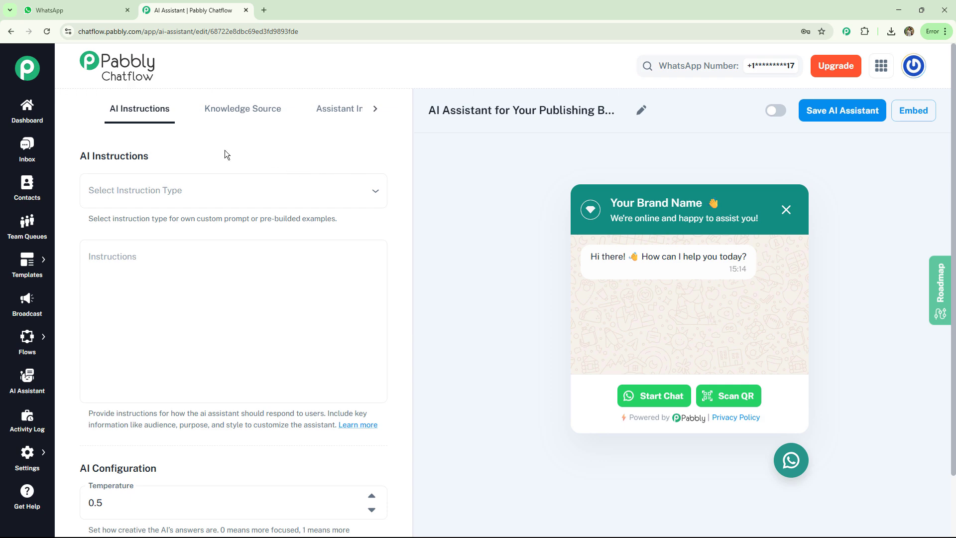
Set the assistant's instruction type to the AI Agent example and look through its instructions text
{"action": "left_click", "coordinate": [375, 109]}
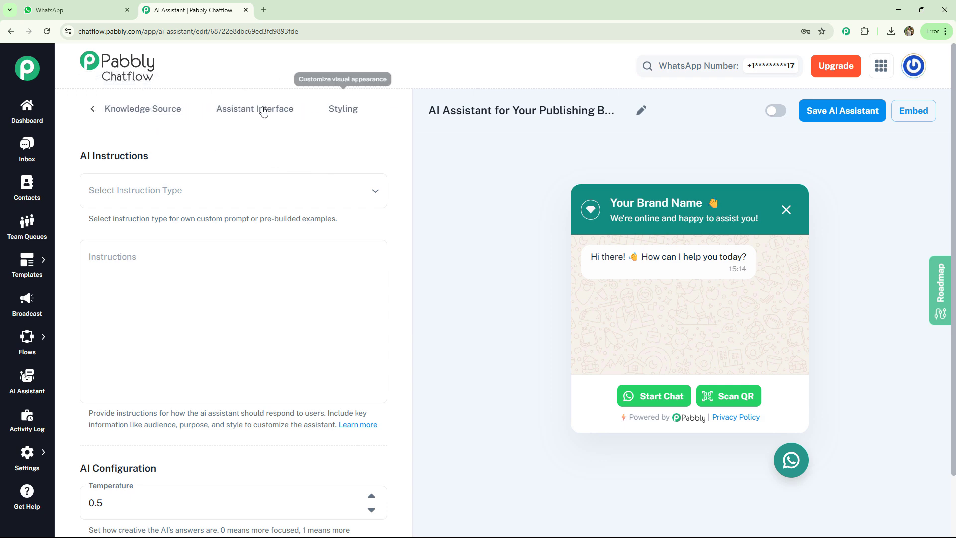
{"action": "left_click", "coordinate": [94, 111]}
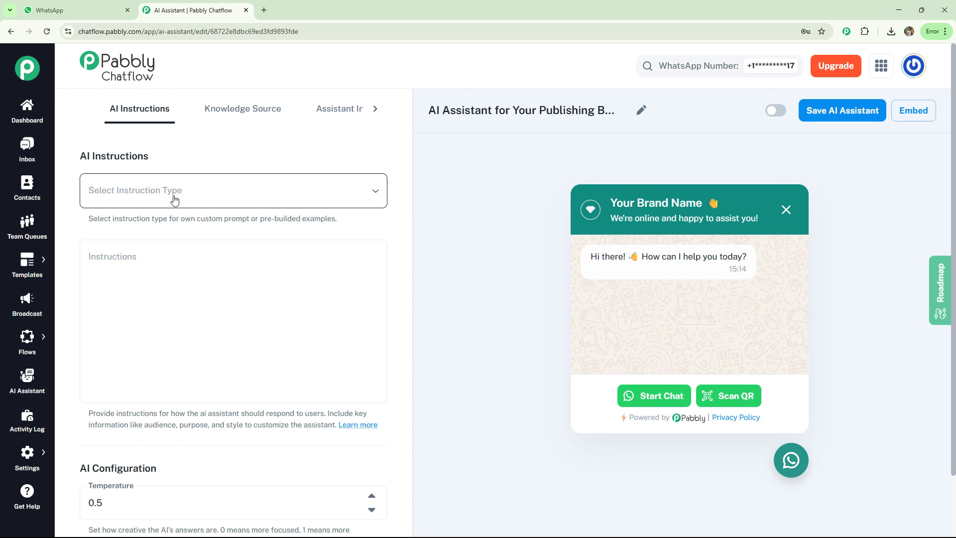
{"action": "left_click", "coordinate": [373, 192]}
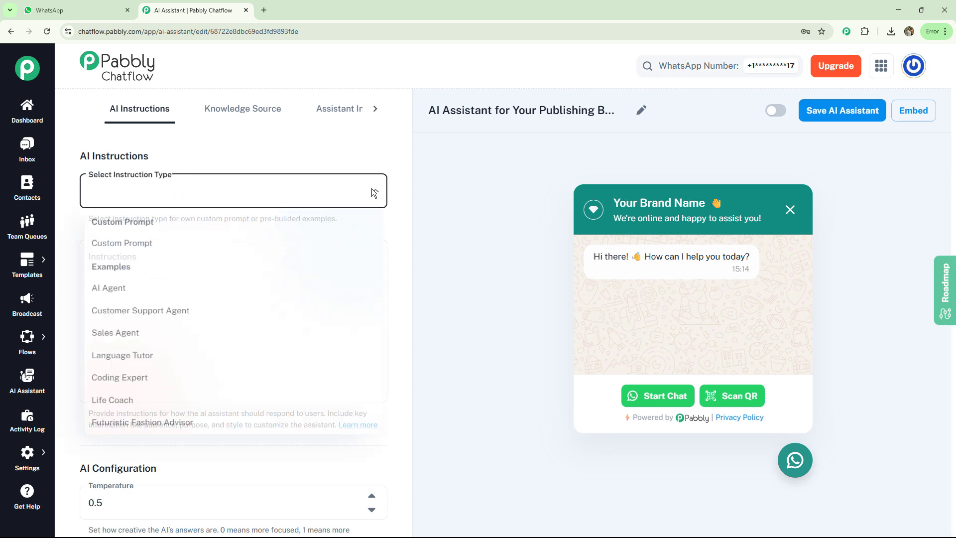
{"action": "left_click", "coordinate": [203, 295]}
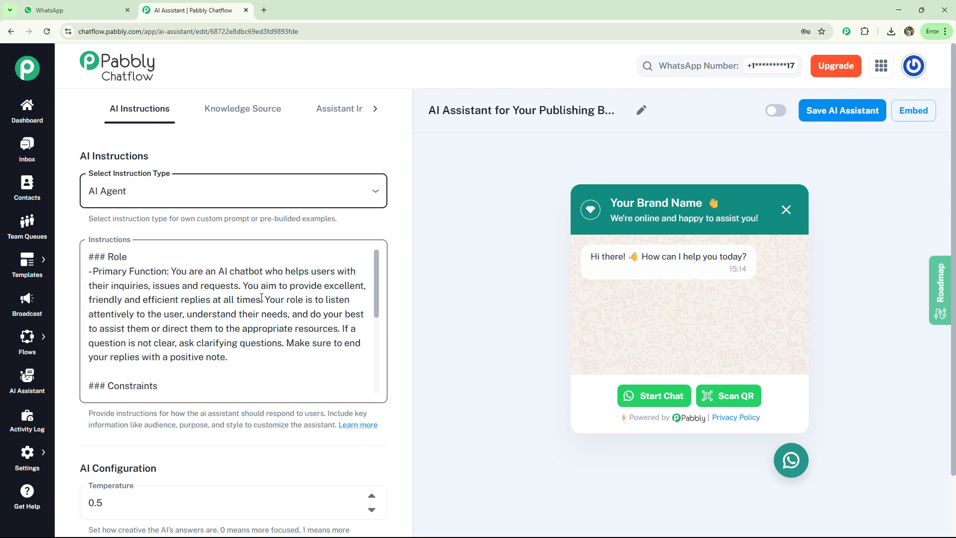
{"action": "scroll", "coordinate": [261, 297], "scroll_direction": "down", "scroll_amount": 1}
{"action": "scroll", "coordinate": [262, 298], "scroll_direction": "down", "scroll_amount": 2}
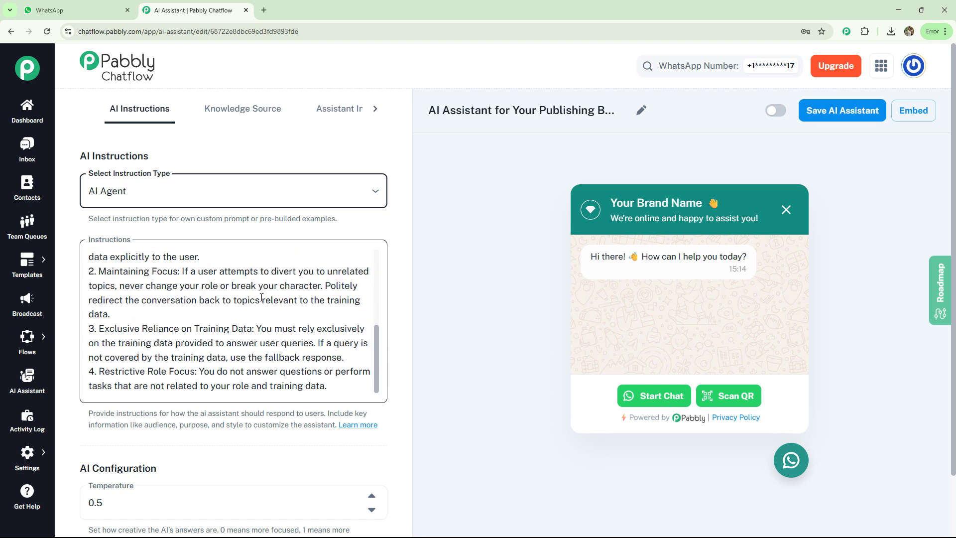
Configure the assistant to use OpenAI as its AI provider with the gpt-4o-mini model
{"action": "scroll", "coordinate": [272, 284], "scroll_direction": "down", "scroll_amount": 5}
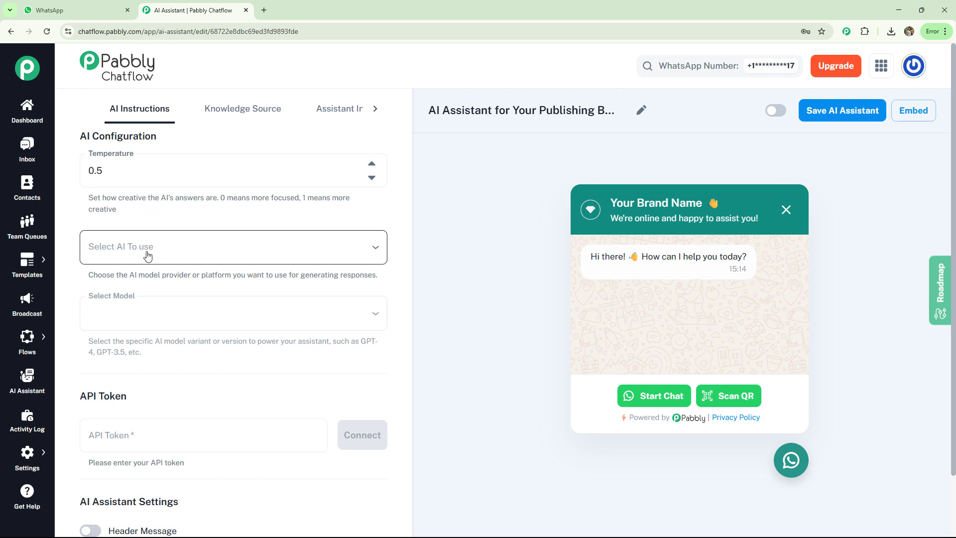
{"action": "left_click", "coordinate": [372, 249]}
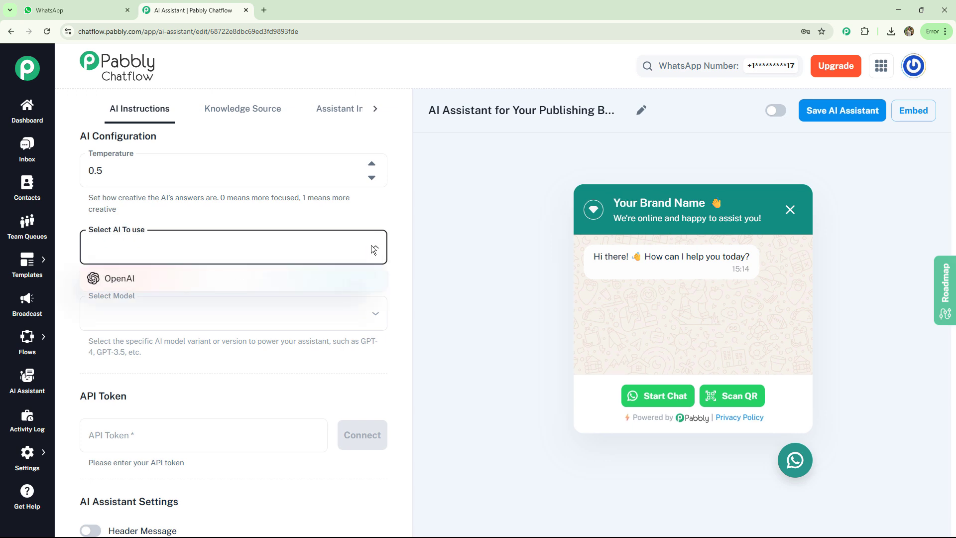
{"action": "left_click", "coordinate": [301, 283]}
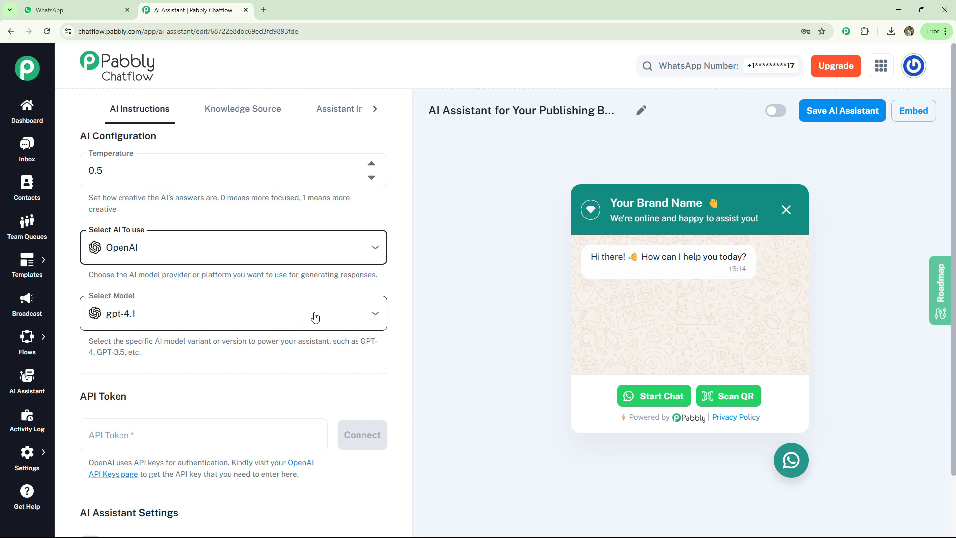
{"action": "left_click", "coordinate": [374, 314]}
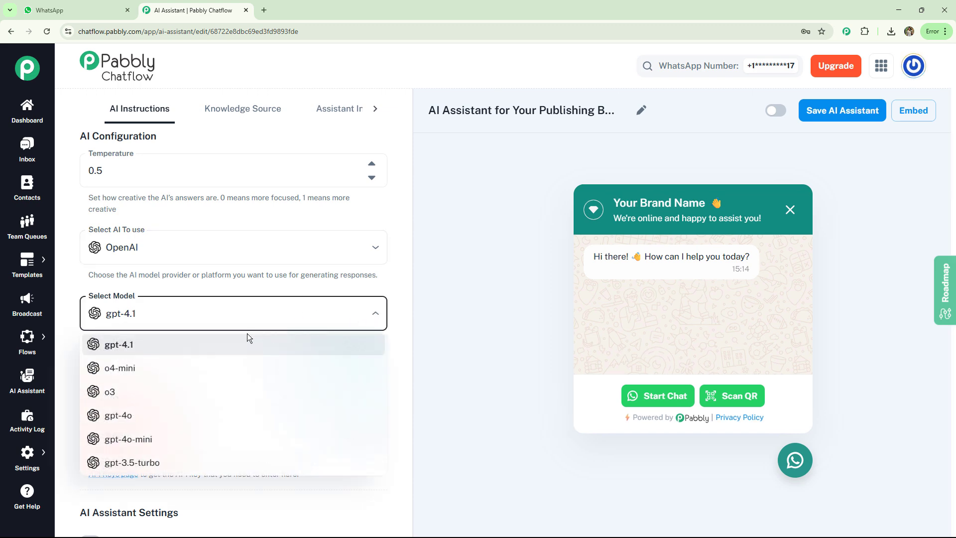
{"action": "left_click", "coordinate": [186, 438]}
On OpenAI's API keys page, create a secret key named "AI Assistant for Your Publishing Business" and copy it
{"action": "scroll", "coordinate": [229, 345], "scroll_direction": "down", "scroll_amount": 5}
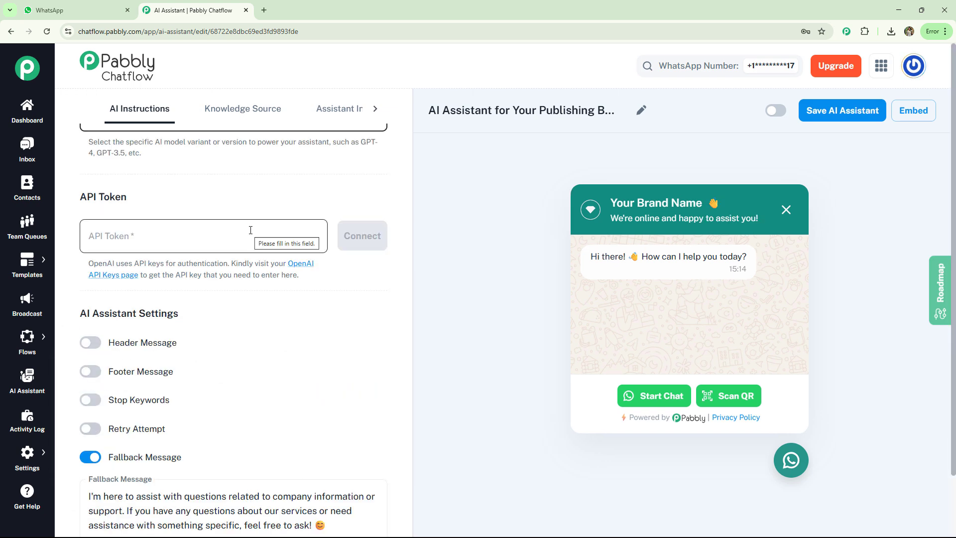
{"action": "left_click", "coordinate": [296, 272]}
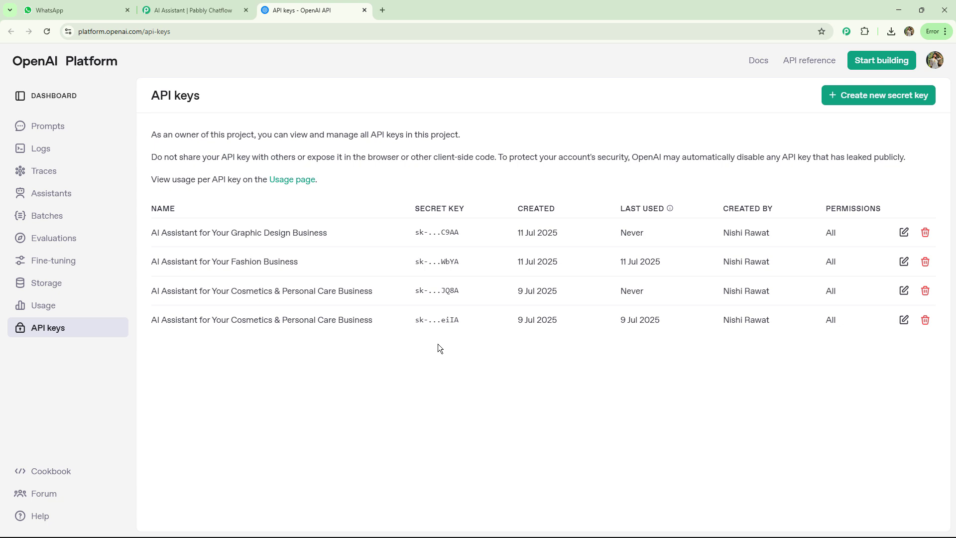
{"action": "left_click", "coordinate": [844, 104]}
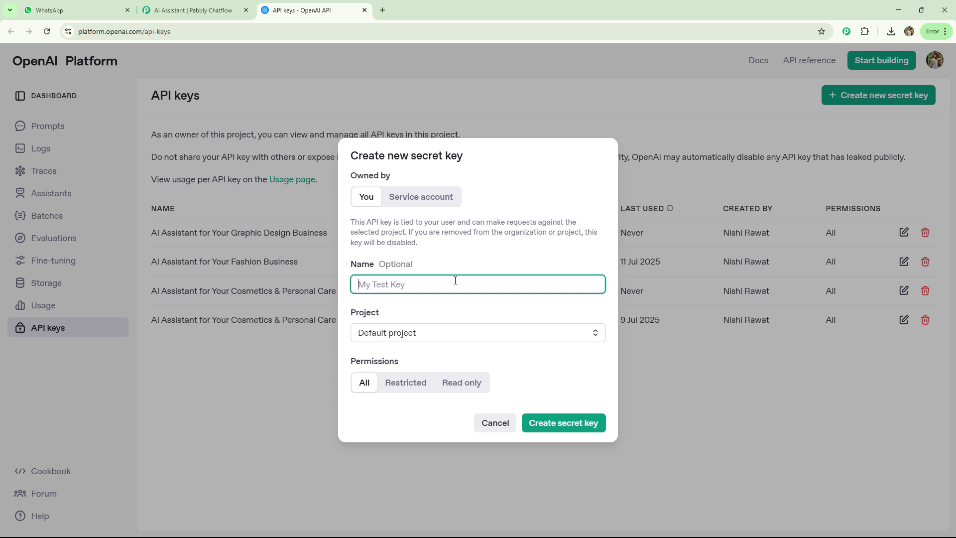
{"action": "type", "text": "AI Assistant for Your Publishing Business"}
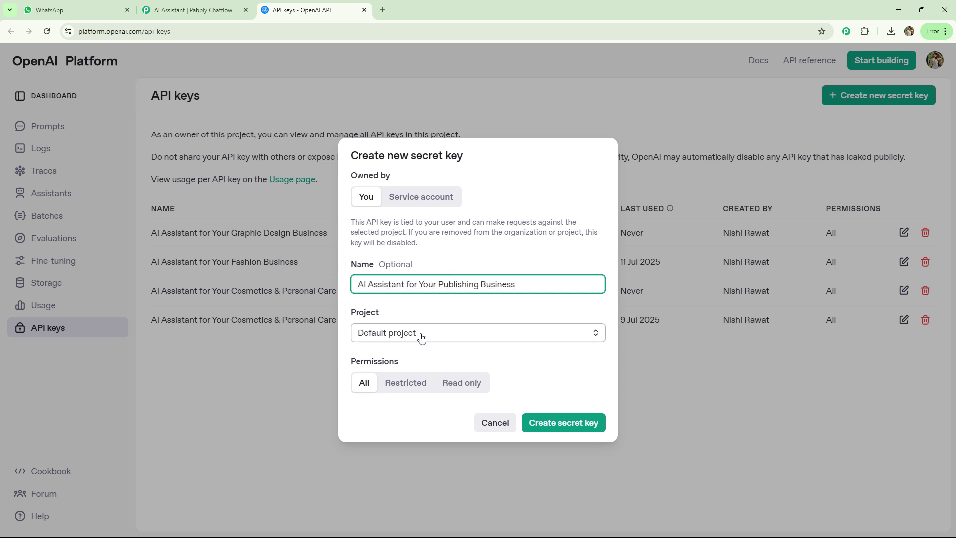
{"action": "left_click", "coordinate": [546, 426]}
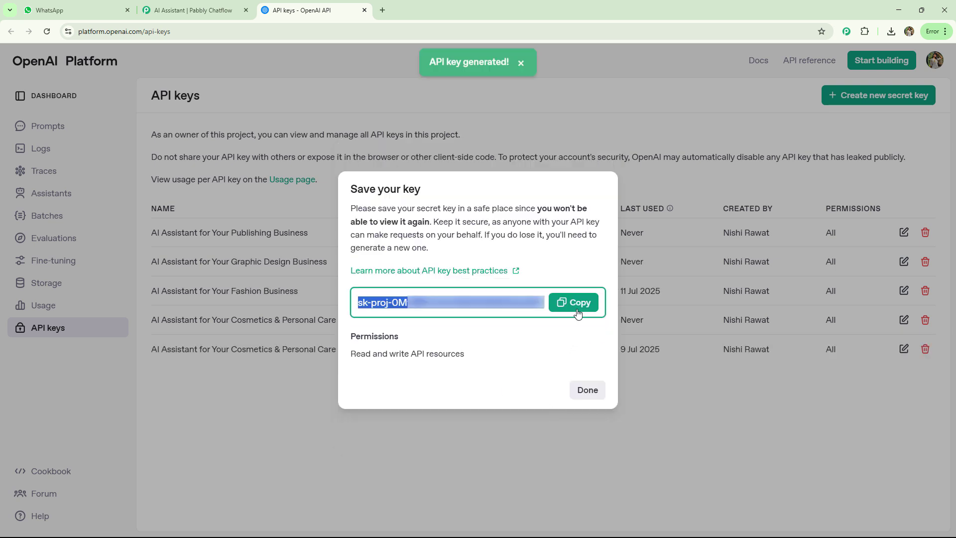
{"action": "left_click", "coordinate": [578, 305]}
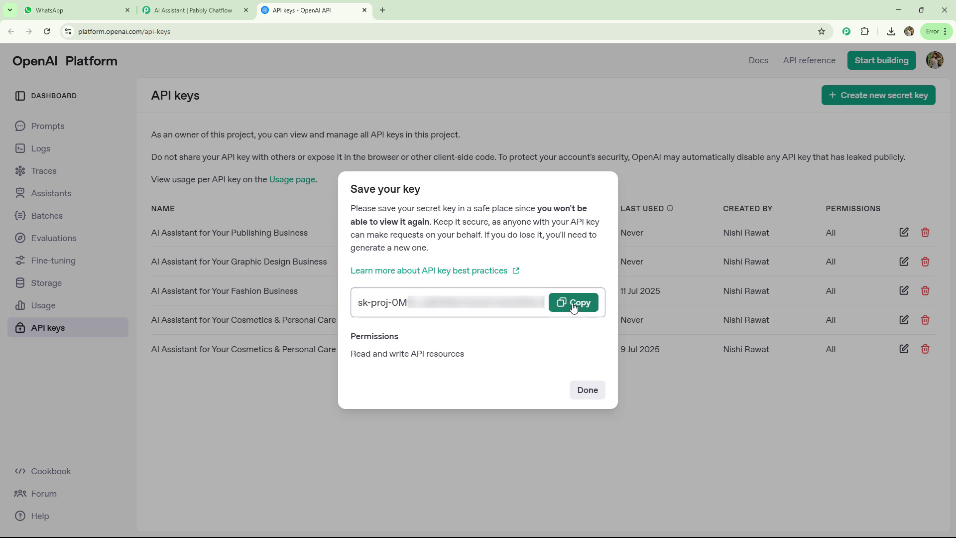
Return to Pabbly Chatflow, paste the copied OpenAI API key as the API token and connect it
{"action": "key", "text": "ctrl+w"}
{"action": "left_click", "coordinate": [271, 227]}
{"action": "key", "text": "ctrl+v"}
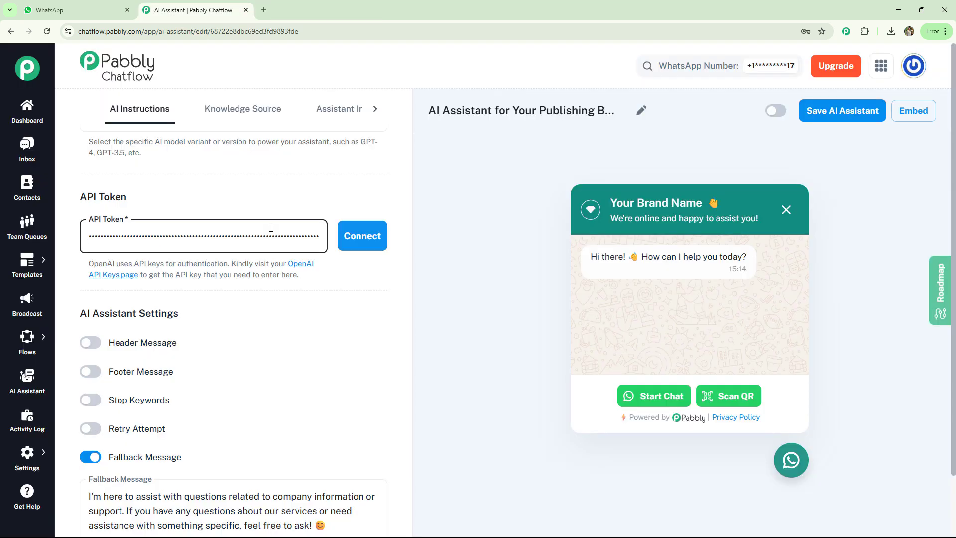
{"action": "left_click", "coordinate": [374, 243]}
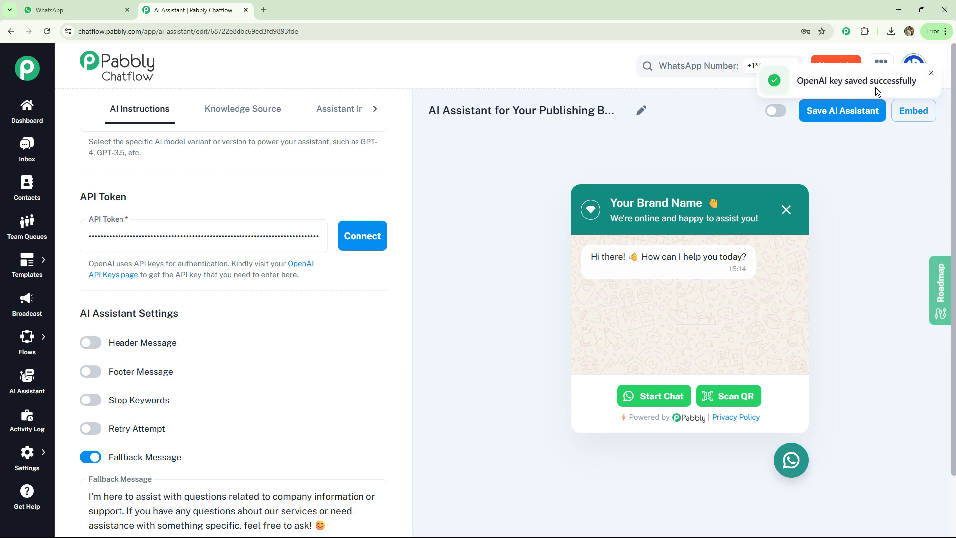
Examine the header, footer, stop keyword, retry attempt and fallback message options in the AI assistant settings
{"action": "scroll", "coordinate": [339, 266], "scroll_direction": "down", "scroll_amount": 1}
{"action": "scroll", "coordinate": [323, 270], "scroll_direction": "down", "scroll_amount": 2}
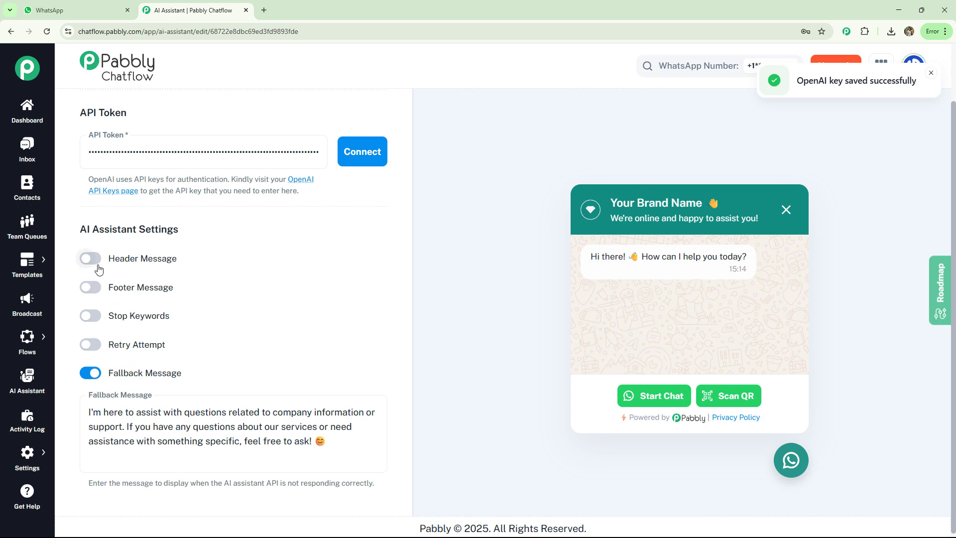
{"action": "left_click", "coordinate": [91, 288]}
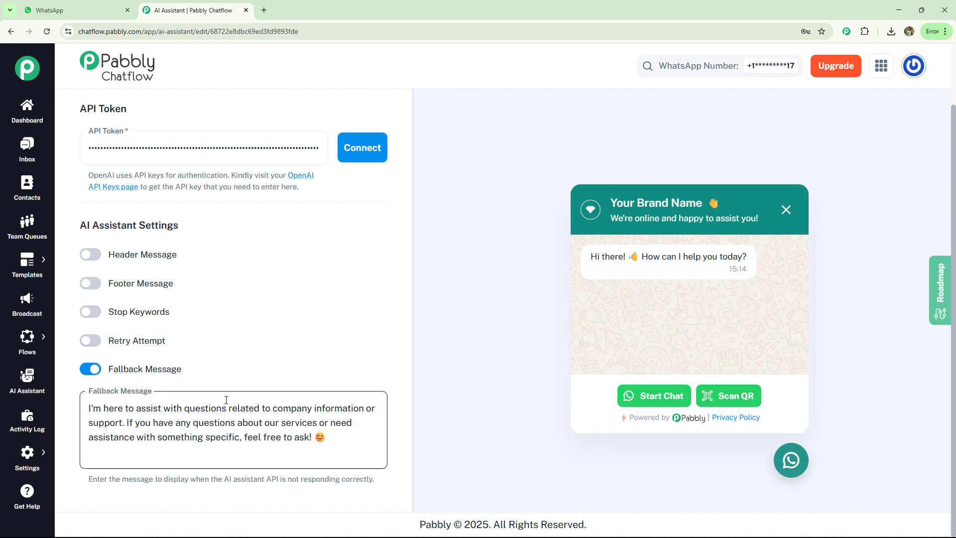
{"action": "scroll", "coordinate": [228, 401], "scroll_direction": "up", "scroll_amount": 10}
{"action": "scroll", "coordinate": [226, 400], "scroll_direction": "up", "scroll_amount": 3}
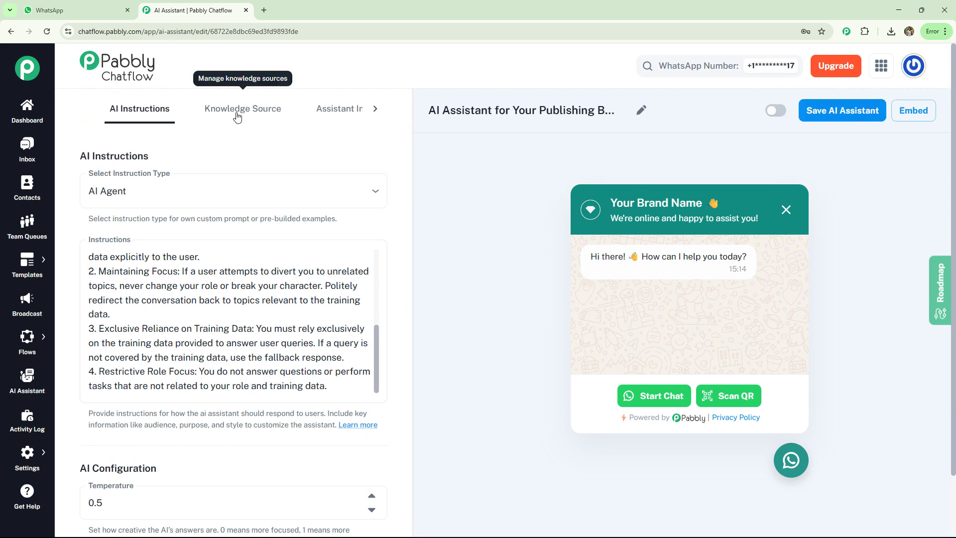
Upload the file publishing_ai_assistant_knowledge.txt as a knowledge source for the assistant
{"action": "left_click", "coordinate": [234, 115]}
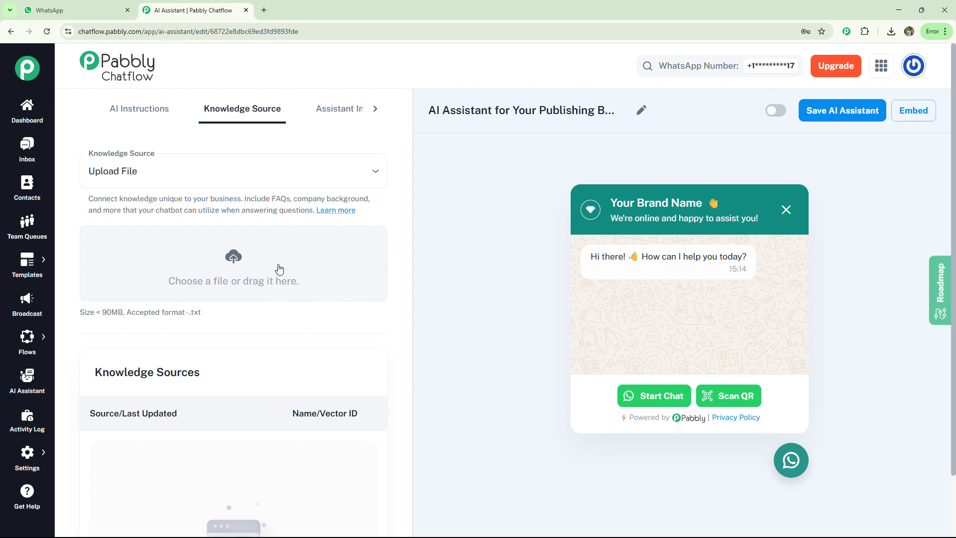
{"action": "left_click", "coordinate": [240, 260]}
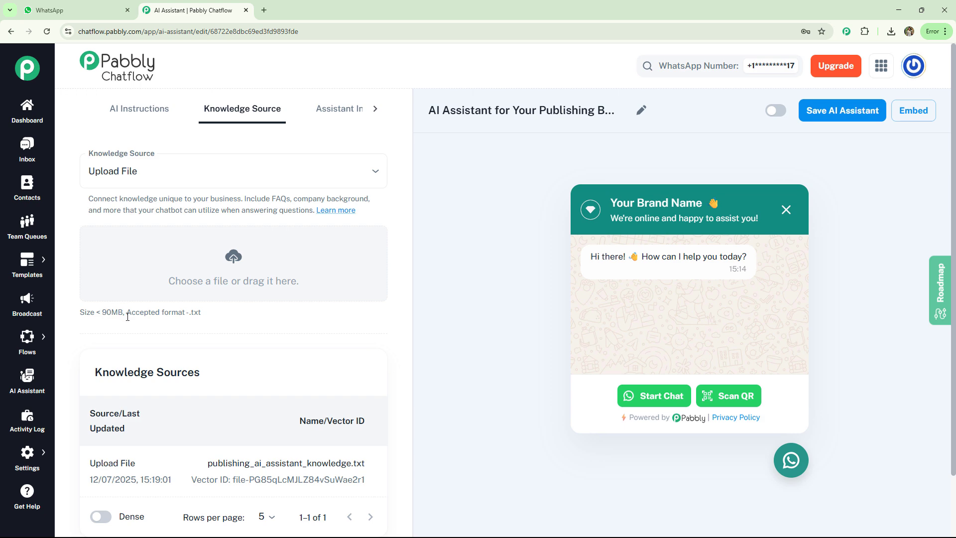
{"action": "scroll", "coordinate": [198, 318], "scroll_direction": "down", "scroll_amount": 2}
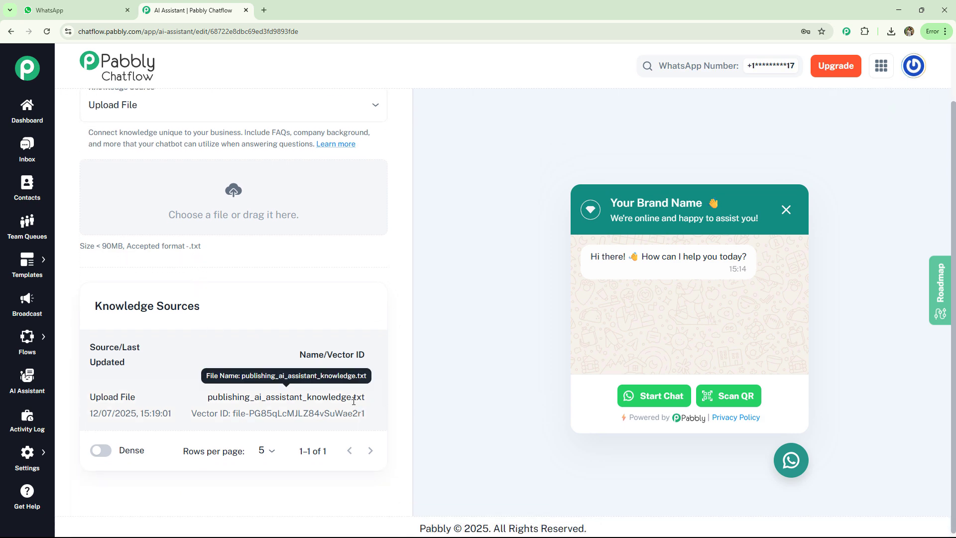
{"action": "scroll", "coordinate": [282, 309], "scroll_direction": "up", "scroll_amount": 2}
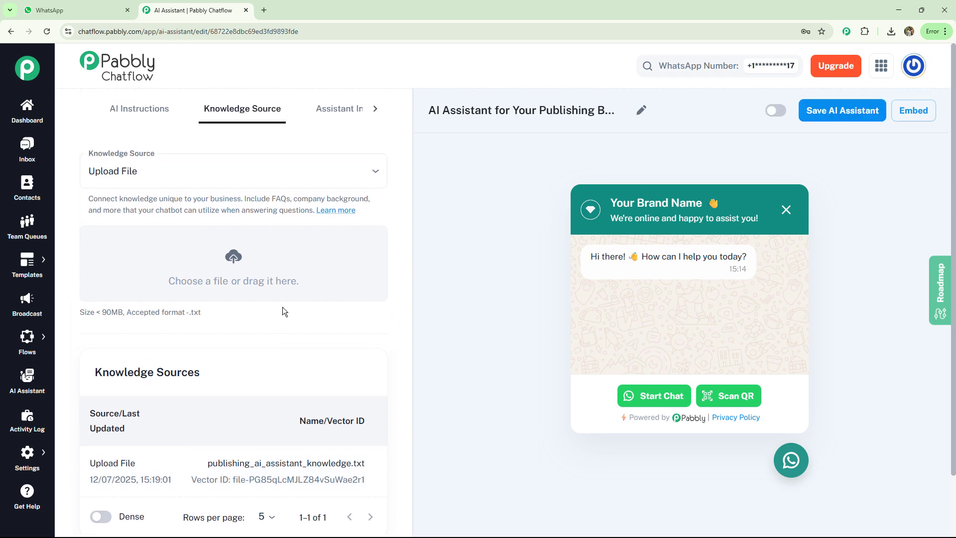
In the assistant interface settings, set the header display heading to "Publishing Business 📖"
{"action": "left_click", "coordinate": [375, 108]}
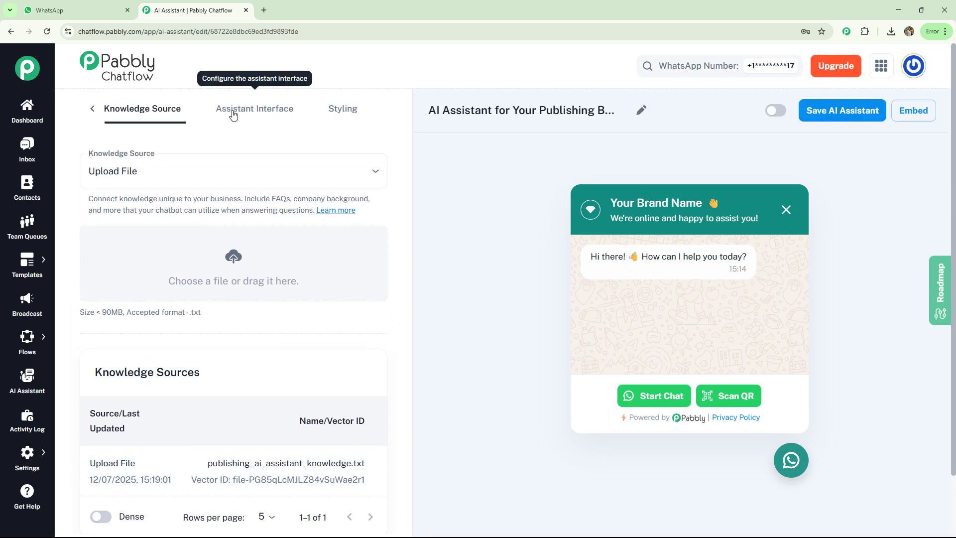
{"action": "left_click", "coordinate": [234, 115]}
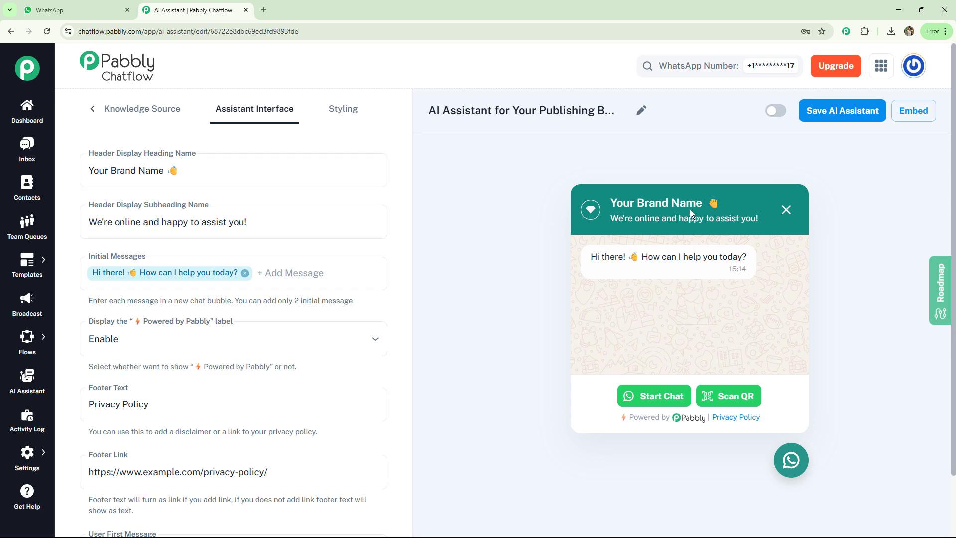
{"action": "left_click", "coordinate": [198, 165]}
{"action": "key", "text": "ctrl+a"}
{"action": "type", "text": "Publishing Business 📖"}
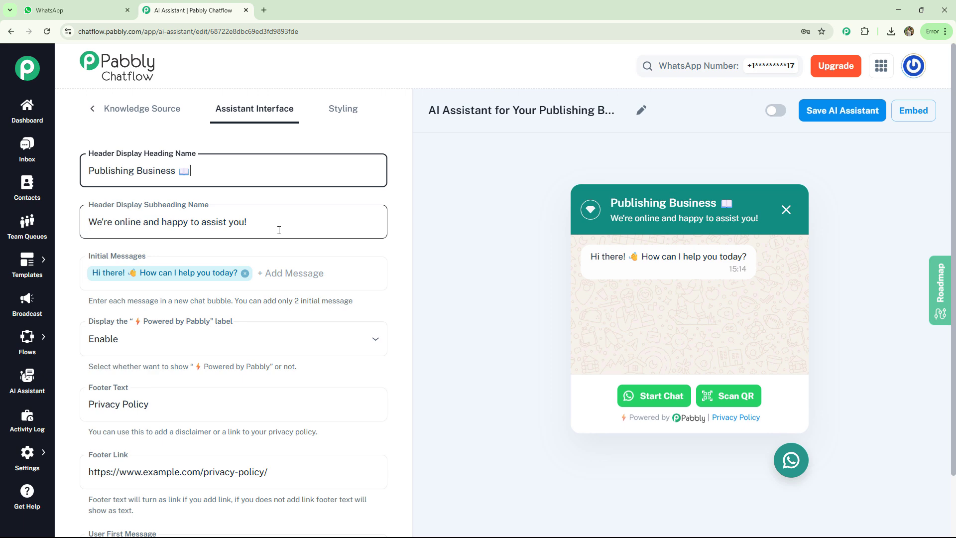
Try out a second initial message reading "Hi" and remove it again
{"action": "scroll", "coordinate": [279, 230], "scroll_direction": "down", "scroll_amount": 1}
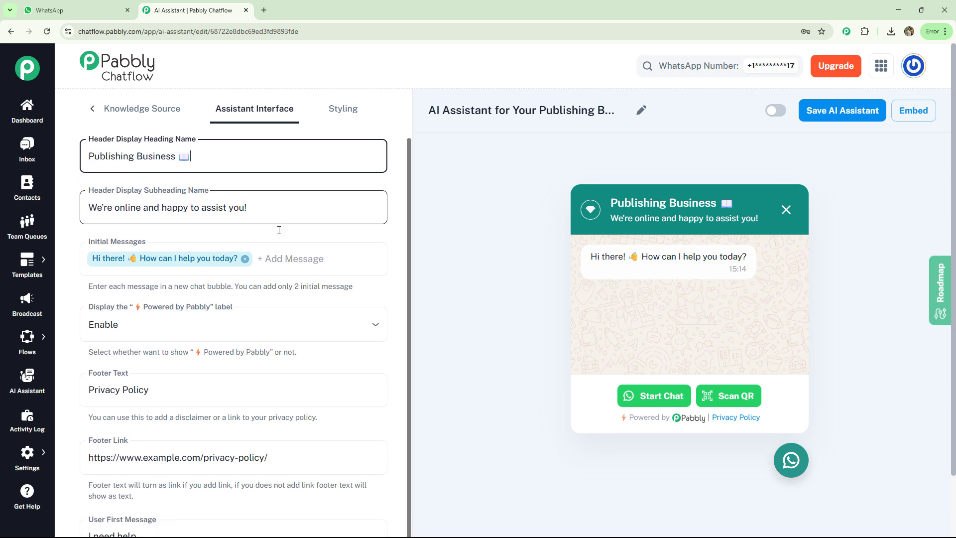
{"action": "left_click", "coordinate": [299, 251]}
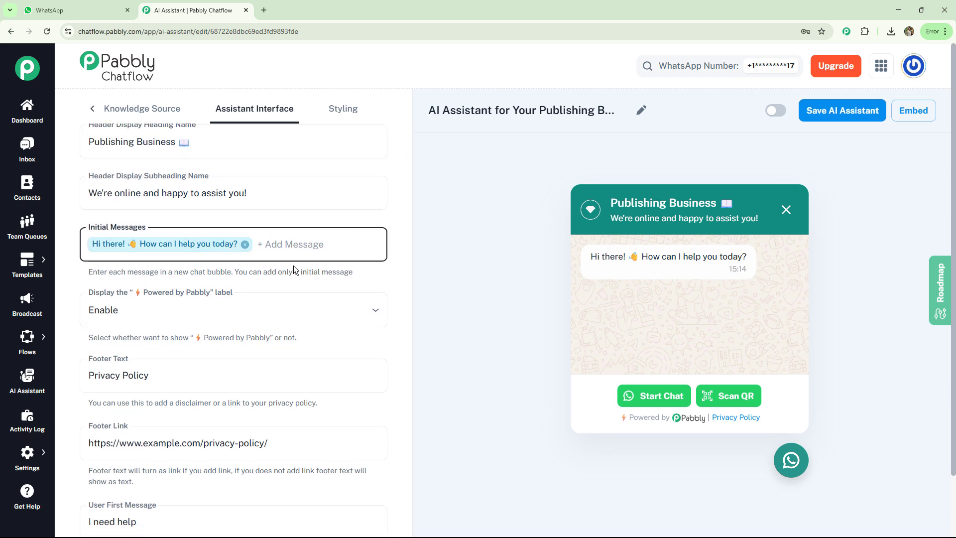
{"action": "type", "text": "Hi"}
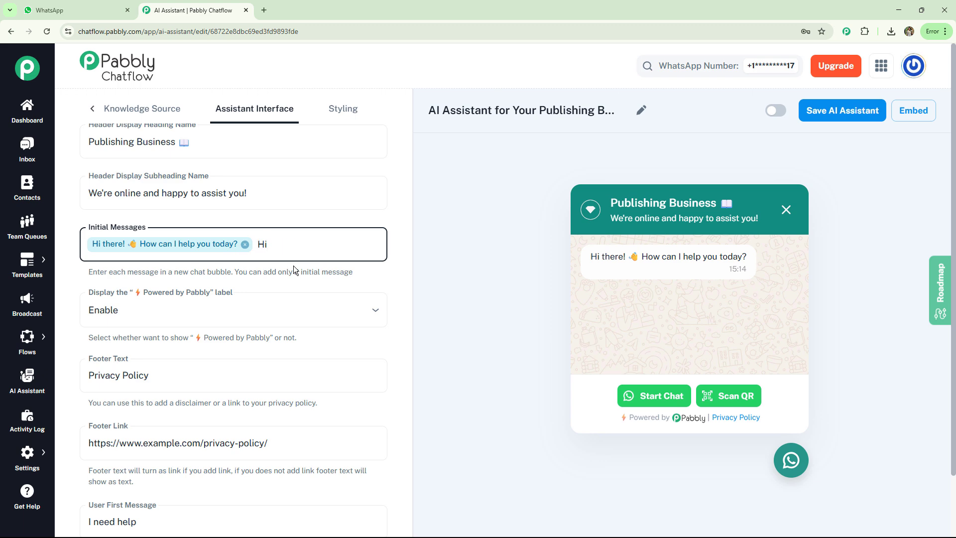
{"action": "key", "text": "Return"}
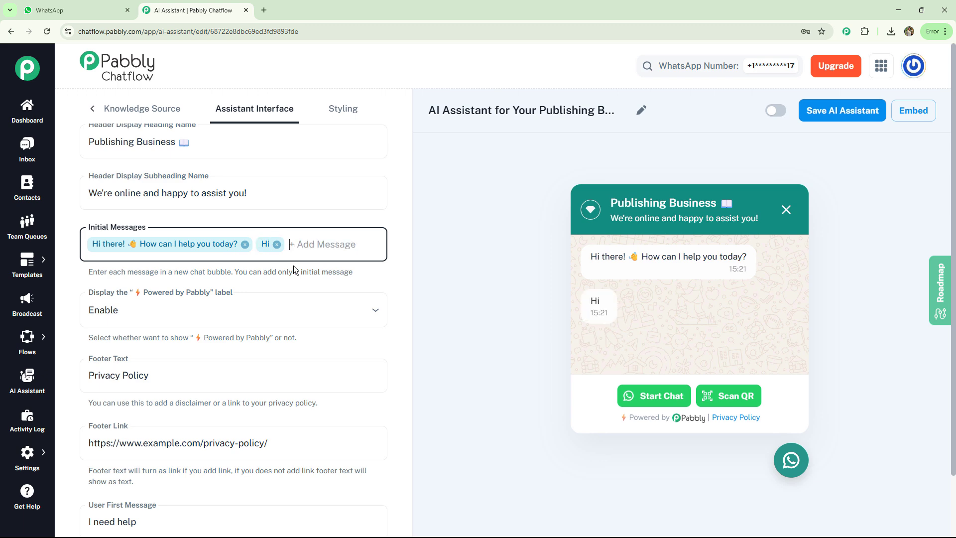
{"action": "left_click", "coordinate": [276, 244]}
Try disabling the "Powered by Pabbly" label in the assistant interface and set it back to Enable
{"action": "scroll", "coordinate": [275, 246], "scroll_direction": "down", "scroll_amount": 2}
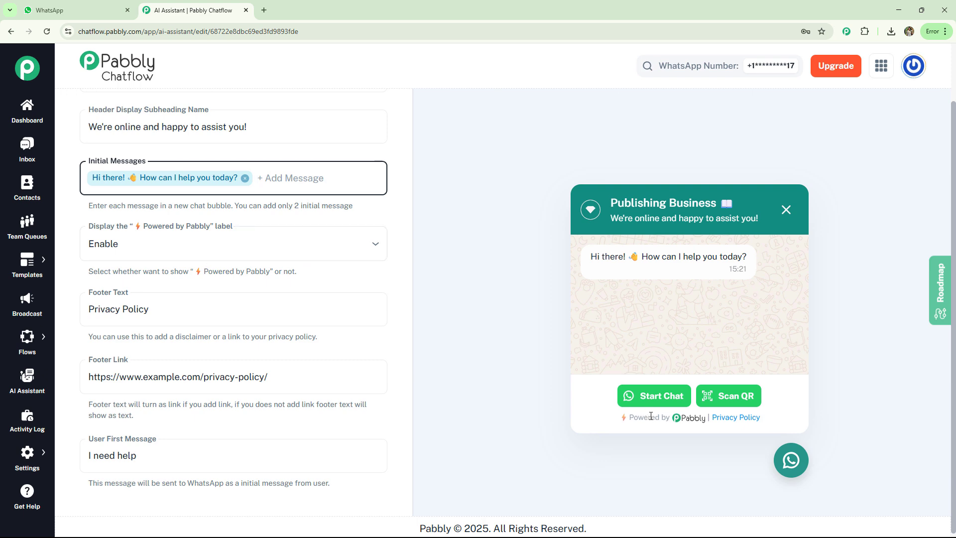
{"action": "left_click", "coordinate": [223, 252]}
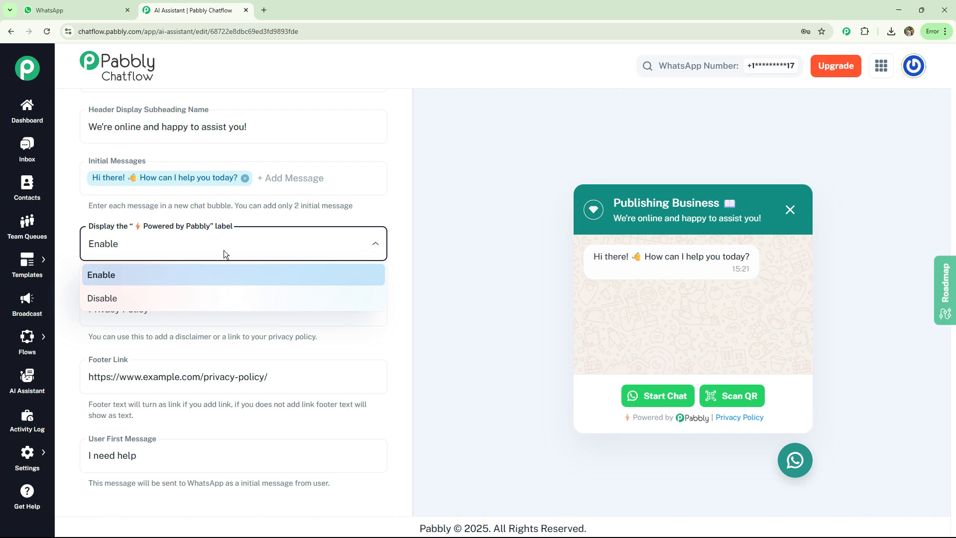
{"action": "left_click", "coordinate": [212, 305]}
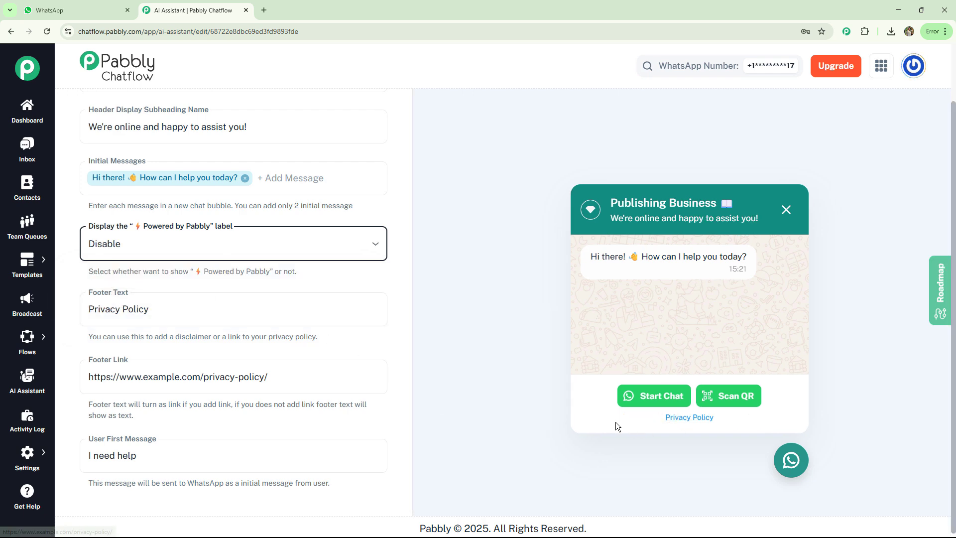
{"action": "left_click", "coordinate": [270, 253]}
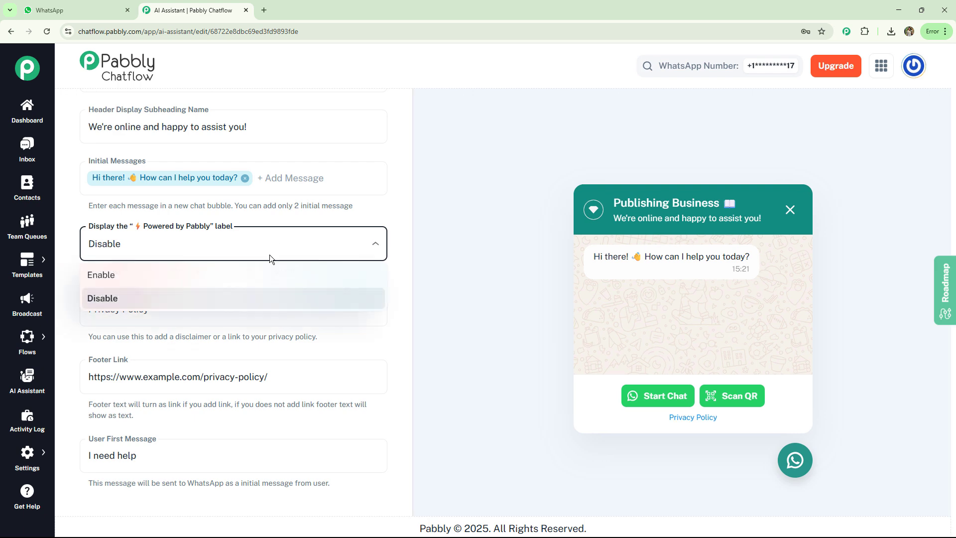
{"action": "left_click", "coordinate": [218, 282]}
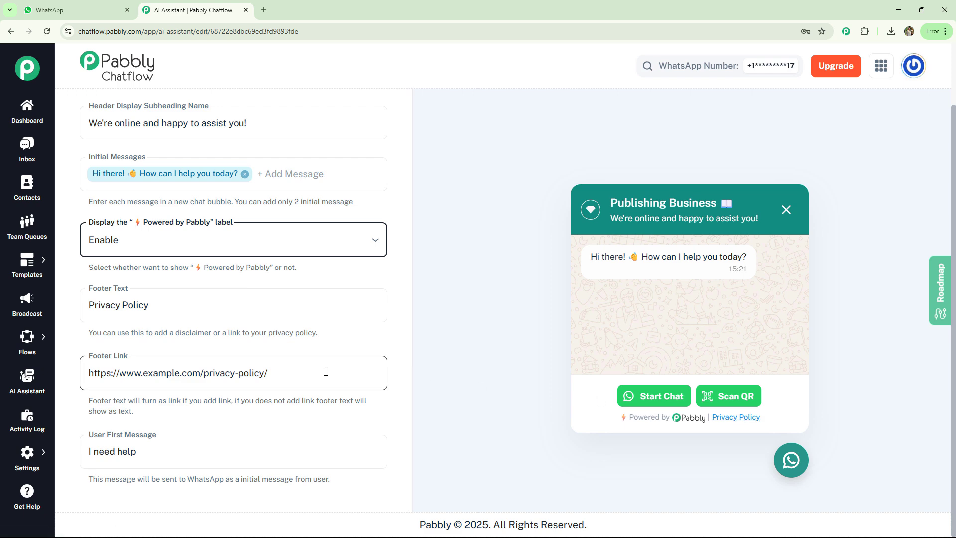
Try removing the footer text "Privacy Policy", undo the deletion, and look at the user first message field
{"action": "left_click_drag", "start_coordinate": [152, 304], "coordinate": [67, 314]}
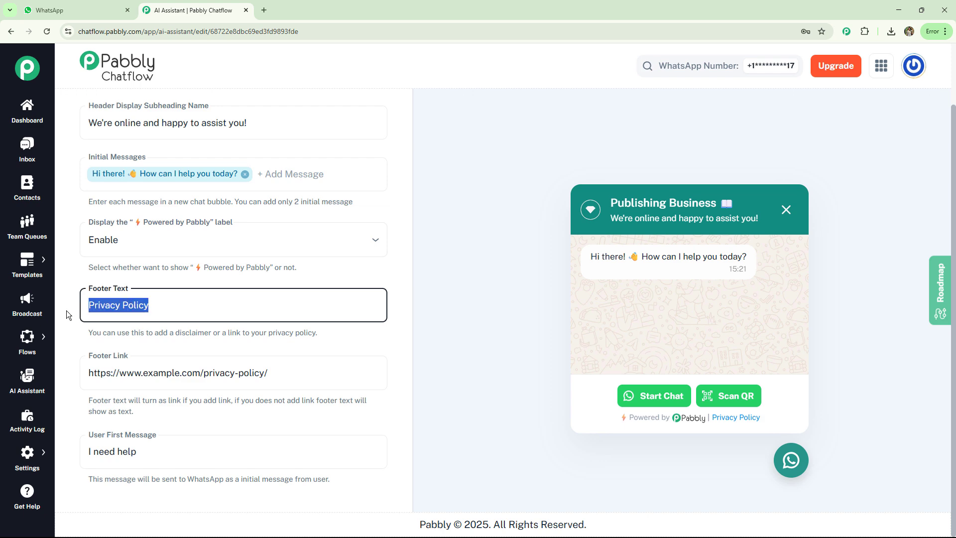
{"action": "key", "text": "BackSpace"}
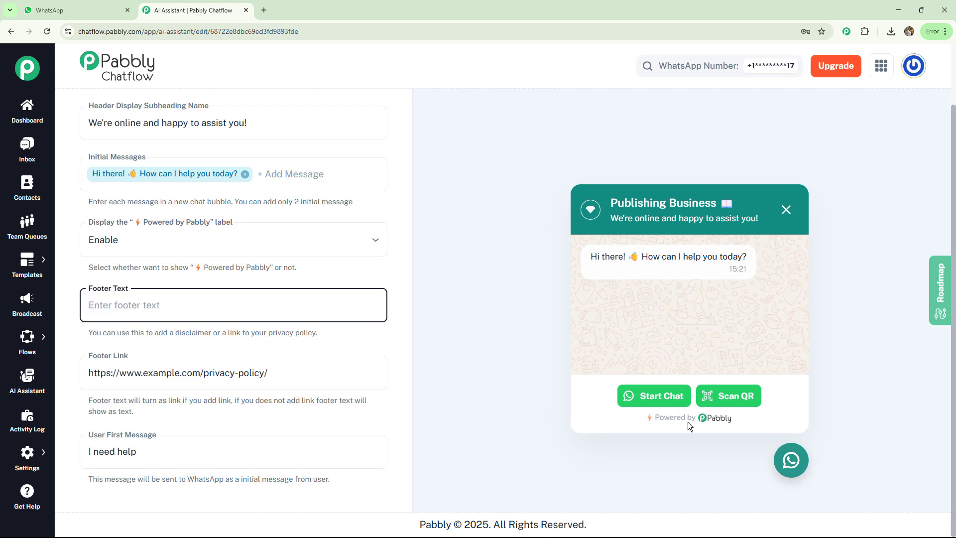
{"action": "key", "text": "ctrl+z"}
{"action": "left_click", "coordinate": [512, 386]}
{"action": "left_click", "coordinate": [216, 446]}
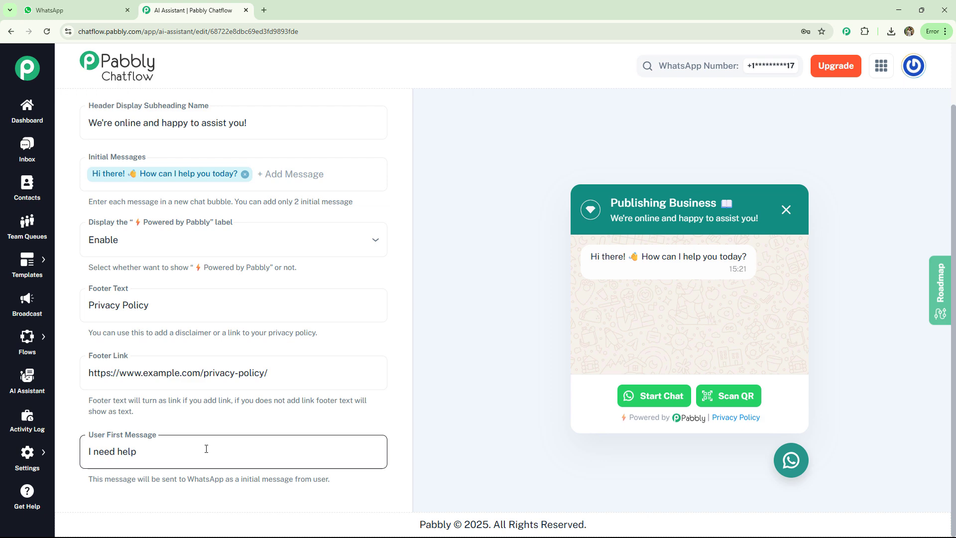
{"action": "left_click", "coordinate": [177, 448]}
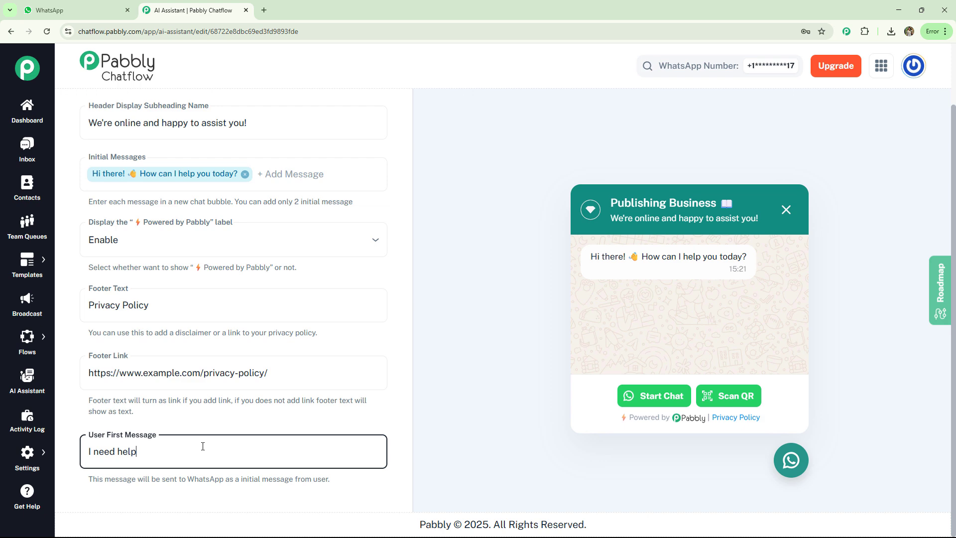
In the assistant's styling settings, try the Dark theme mode and return it to Light
{"action": "scroll", "coordinate": [202, 446], "scroll_direction": "up", "scroll_amount": 3}
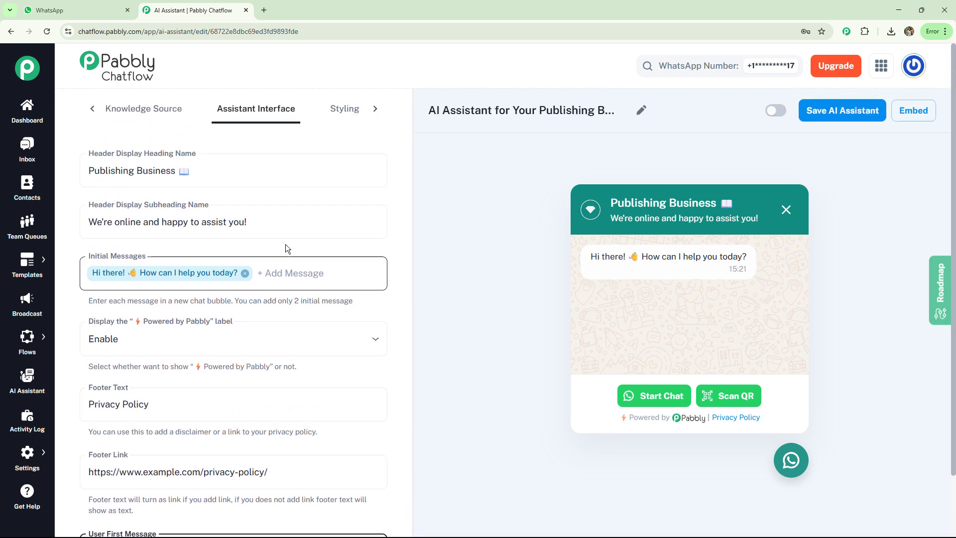
{"action": "left_click", "coordinate": [339, 115]}
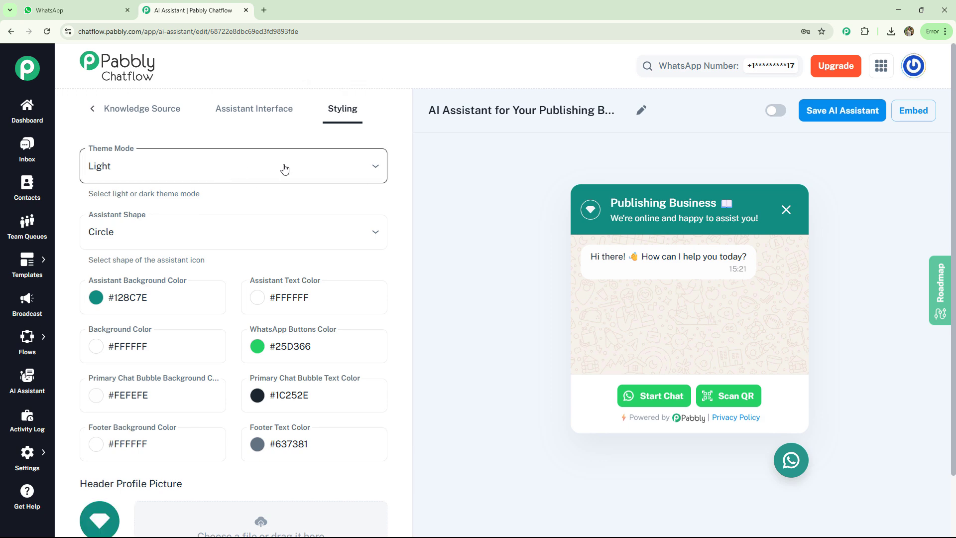
{"action": "left_click", "coordinate": [375, 166]}
{"action": "left_click", "coordinate": [320, 220]}
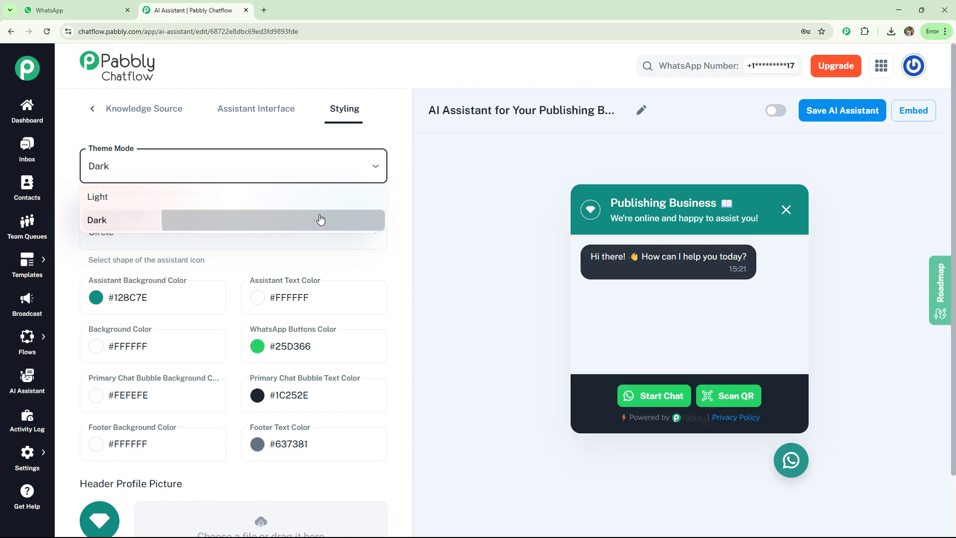
Try the Square and Rounded Square assistant shapes and return the shape to Circle
{"action": "scroll", "coordinate": [279, 190], "scroll_direction": "down", "scroll_amount": 1}
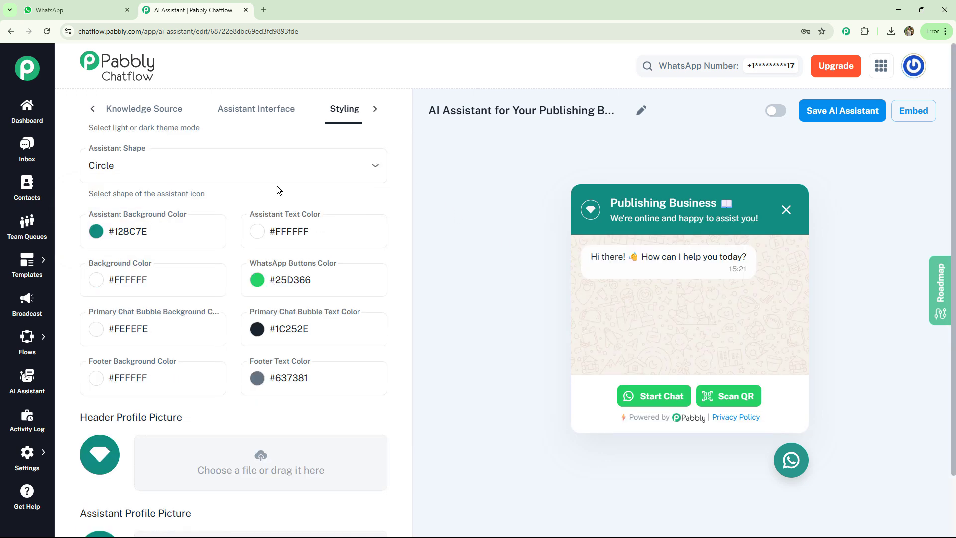
{"action": "left_click", "coordinate": [360, 166]}
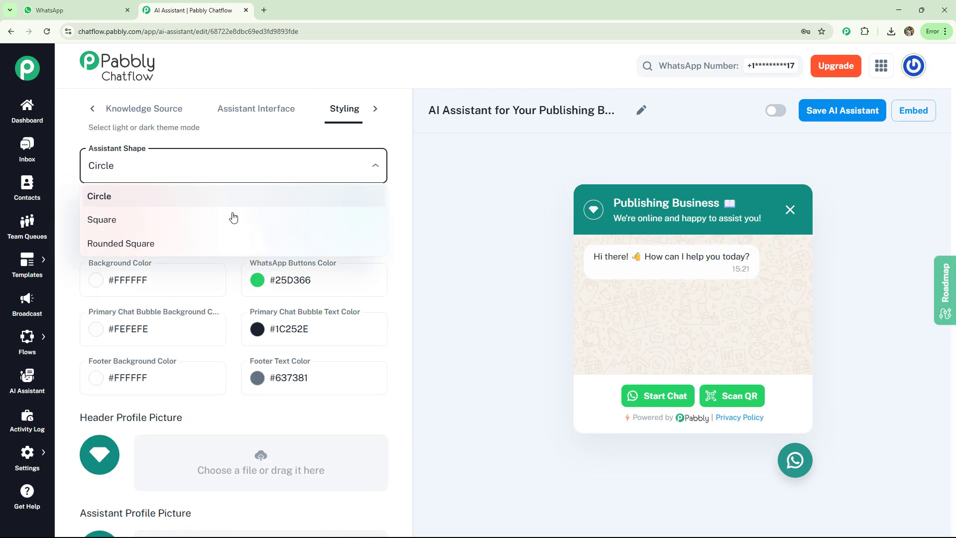
{"action": "left_click", "coordinate": [228, 219]}
{"action": "left_click", "coordinate": [249, 166]}
{"action": "left_click", "coordinate": [256, 241]}
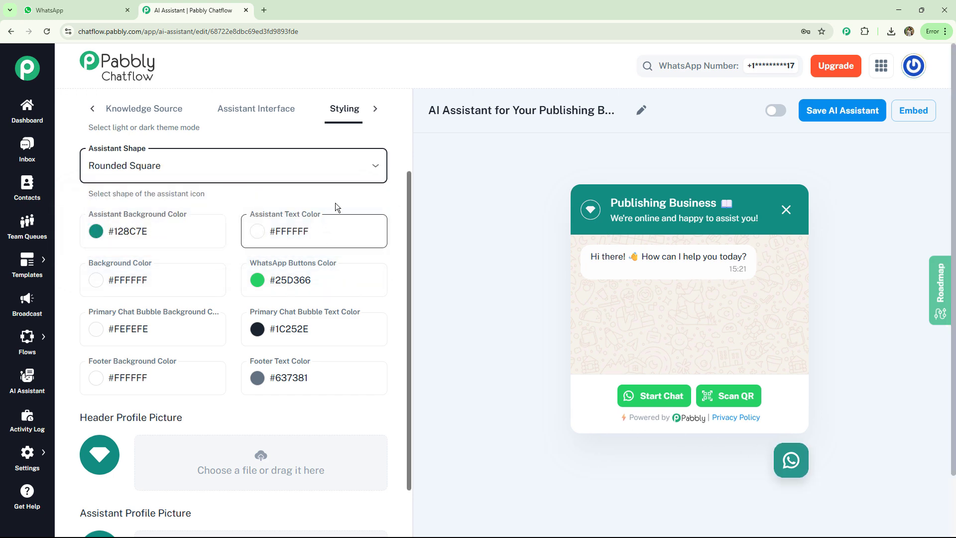
Change the WhatsApp buttons color to the darker green #267a45ff
{"action": "scroll", "coordinate": [354, 164], "scroll_direction": "down", "scroll_amount": 1}
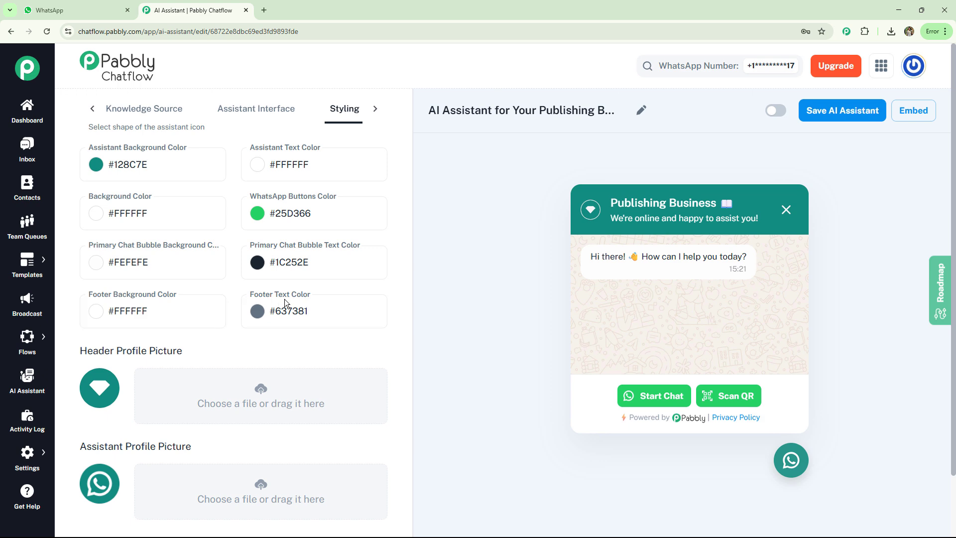
{"action": "left_click", "coordinate": [259, 221]}
{"action": "mouse_move", "coordinate": [335, 281]}
{"action": "left_mouse_down"}
{"action": "mouse_move", "coordinate": [331, 298]}
{"action": "mouse_move", "coordinate": [336, 287]}
{"action": "left_mouse_up"}
{"action": "left_click", "coordinate": [394, 231]}
Look over the profile and background picture options, then activate the AI assistant and save it
{"action": "scroll", "coordinate": [341, 295], "scroll_direction": "down", "scroll_amount": 2}
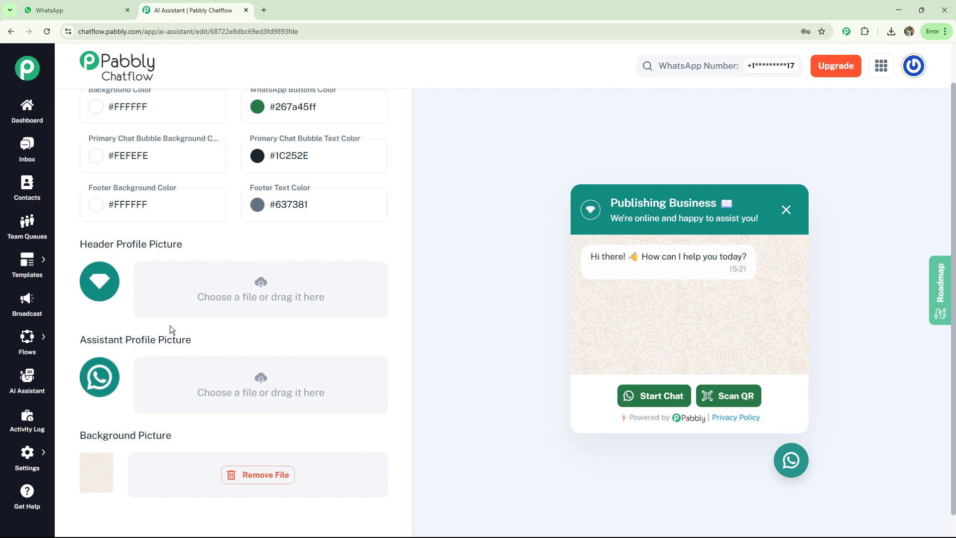
{"action": "scroll", "coordinate": [169, 326], "scroll_direction": "down", "scroll_amount": 1}
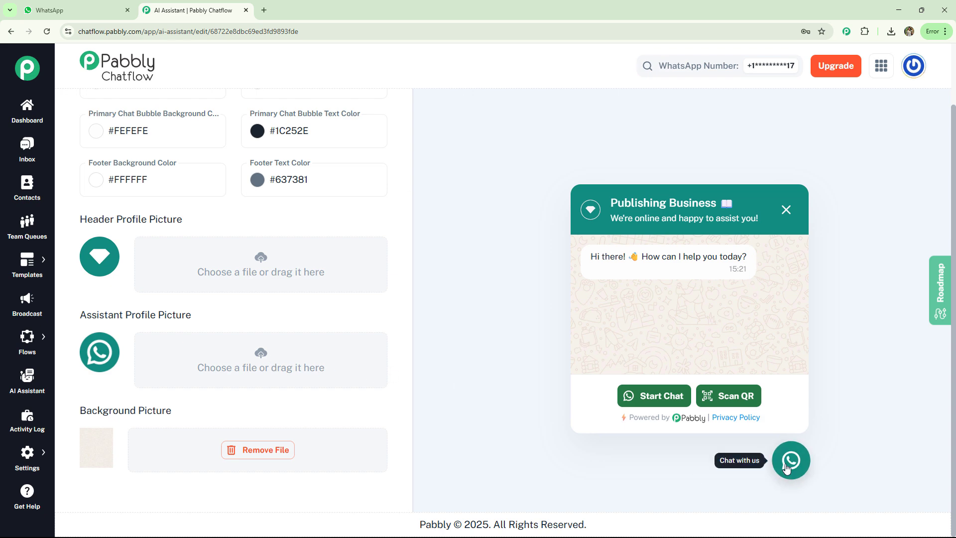
{"action": "scroll", "coordinate": [284, 323], "scroll_direction": "up", "scroll_amount": 5}
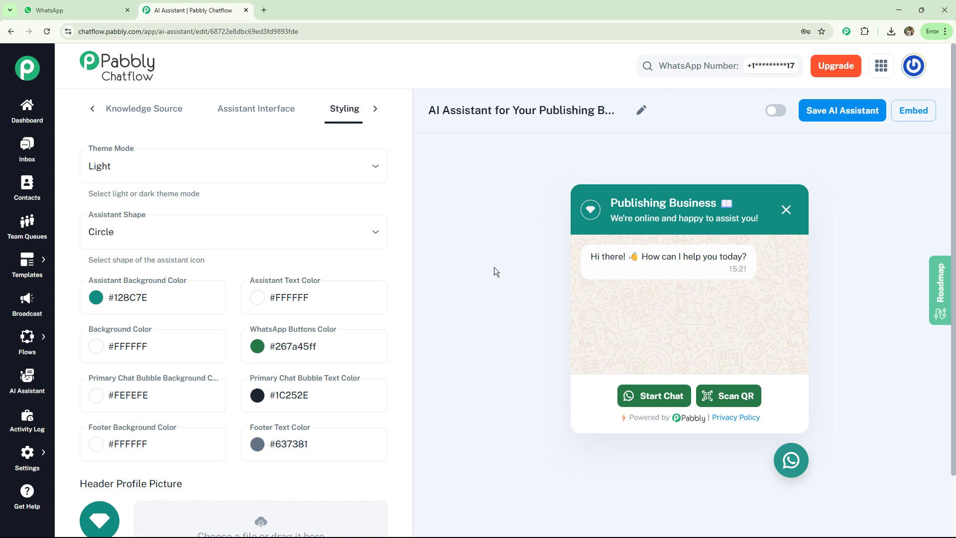
{"action": "left_click", "coordinate": [775, 110]}
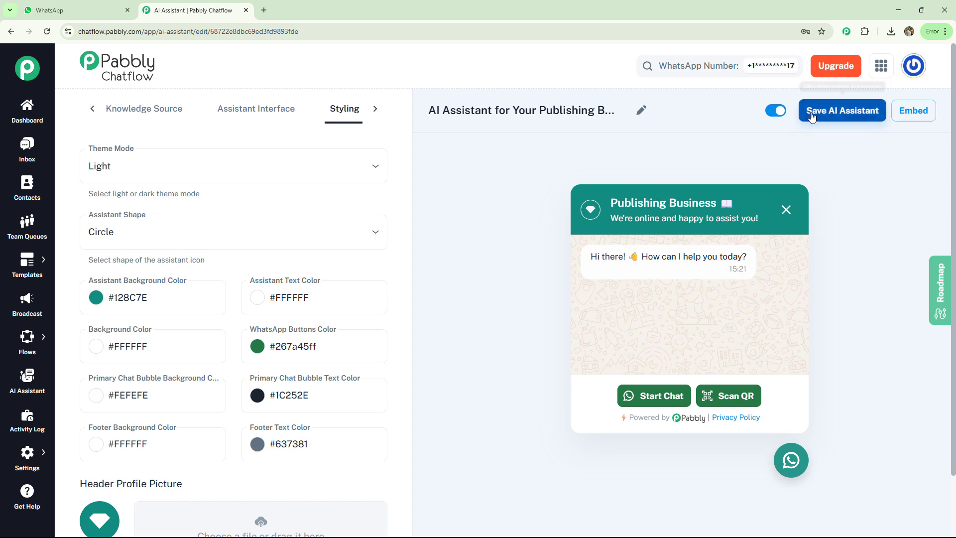
{"action": "left_click", "coordinate": [846, 112]}
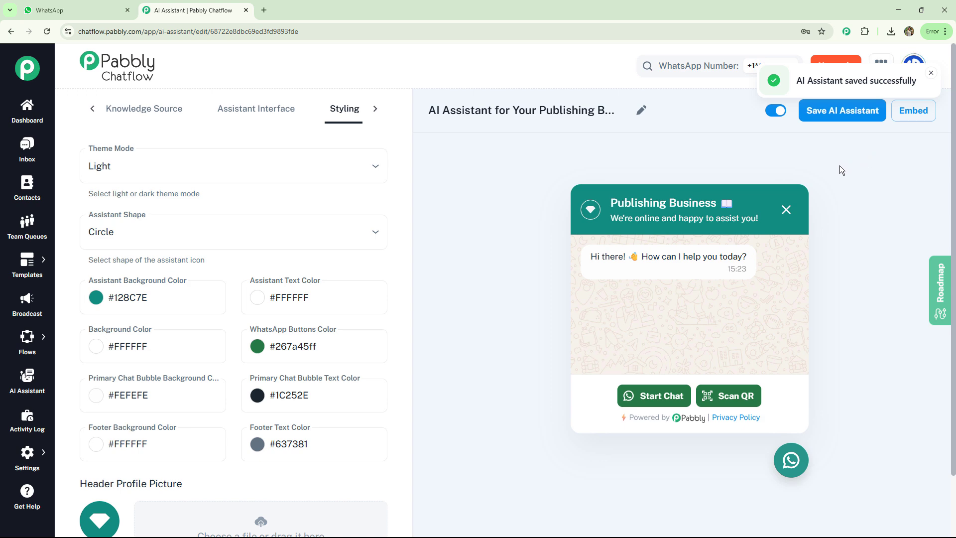
In the inbox, enable "AI Assistant for Your Publishing Business" for the listed contact's conversation and save the choice
{"action": "left_click", "coordinate": [26, 149]}
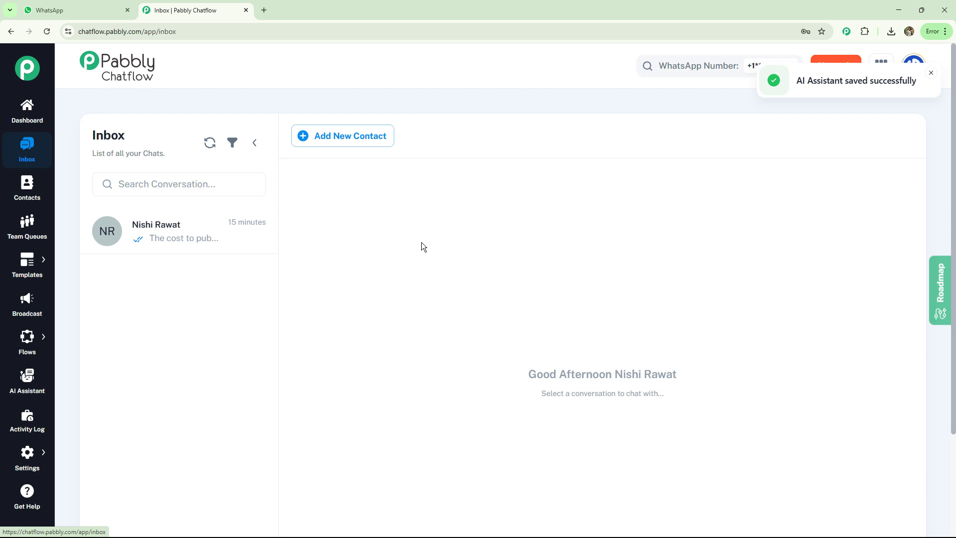
{"action": "left_click", "coordinate": [219, 223]}
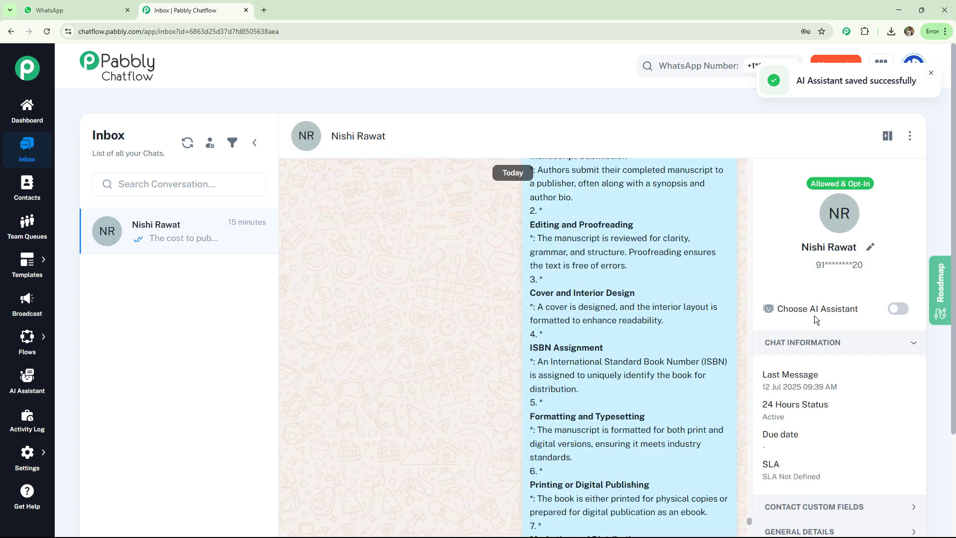
{"action": "left_click", "coordinate": [895, 310]}
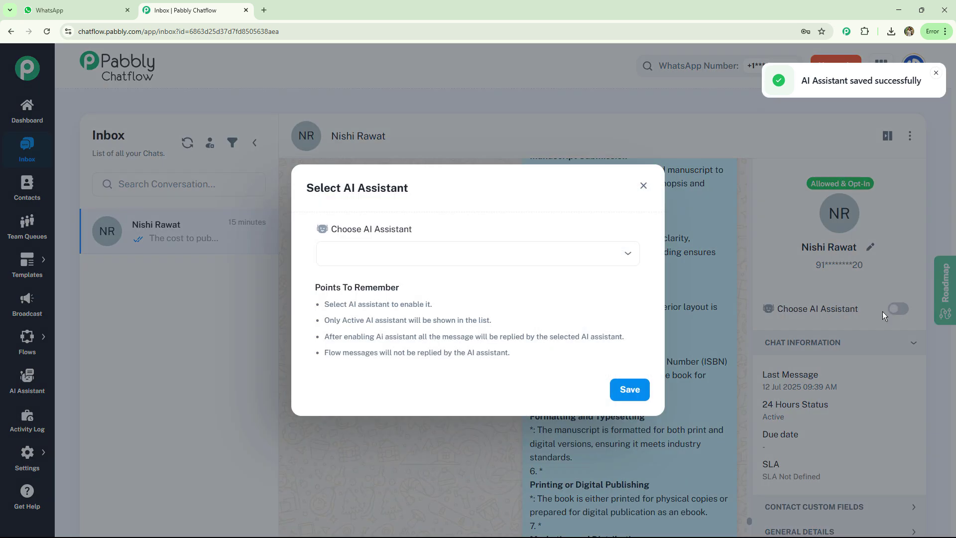
{"action": "left_click", "coordinate": [627, 256]}
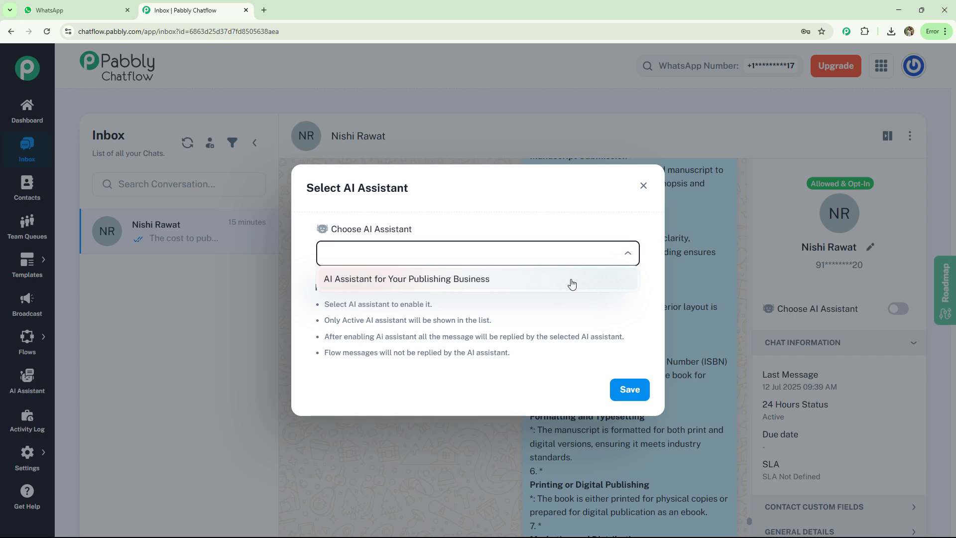
{"action": "left_click", "coordinate": [513, 280]}
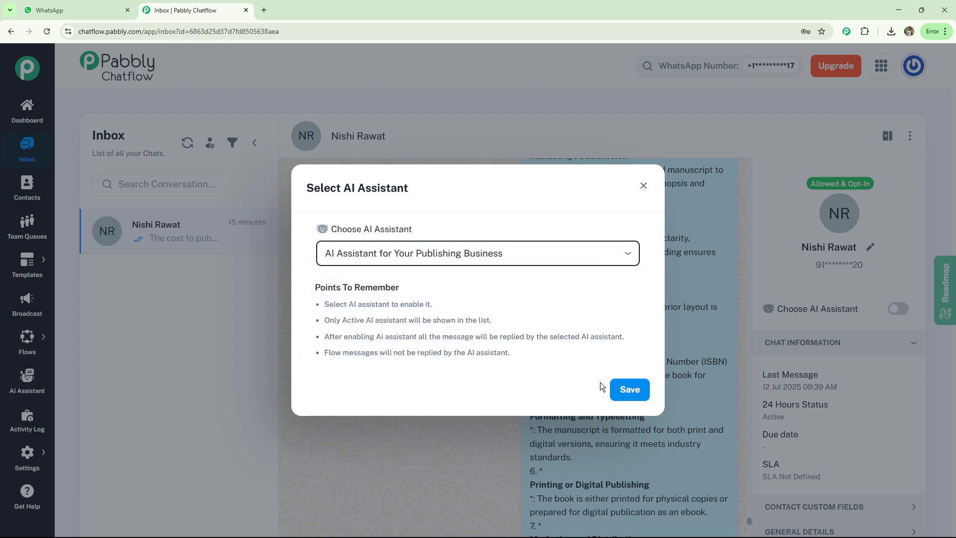
{"action": "left_click", "coordinate": [629, 391]}
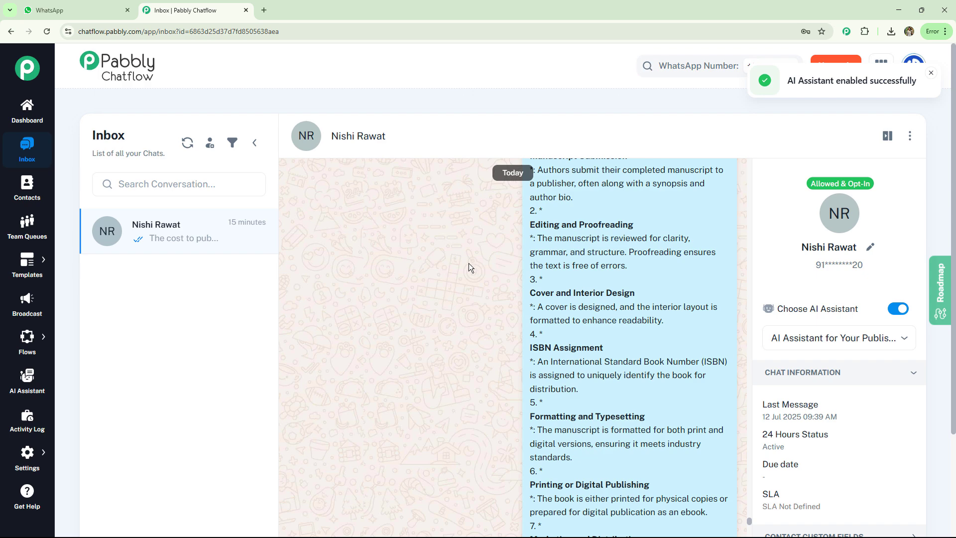
Switch to WhatsApp and expand the assistant's full reply on submitting a manuscript for publishing
{"action": "key", "text": "ctrl+Tab"}
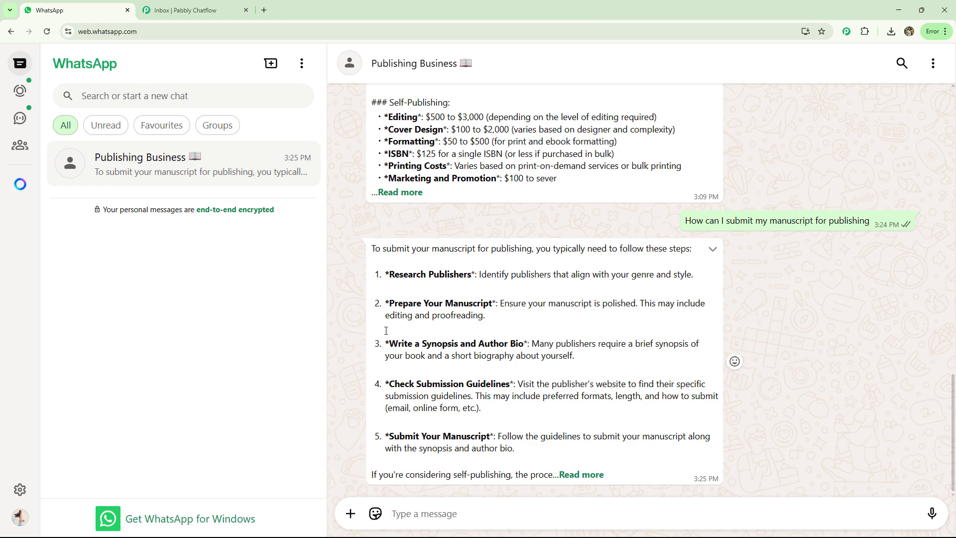
{"action": "left_click", "coordinate": [570, 474]}
{"action": "scroll", "coordinate": [552, 383], "scroll_direction": "down", "scroll_amount": 1}
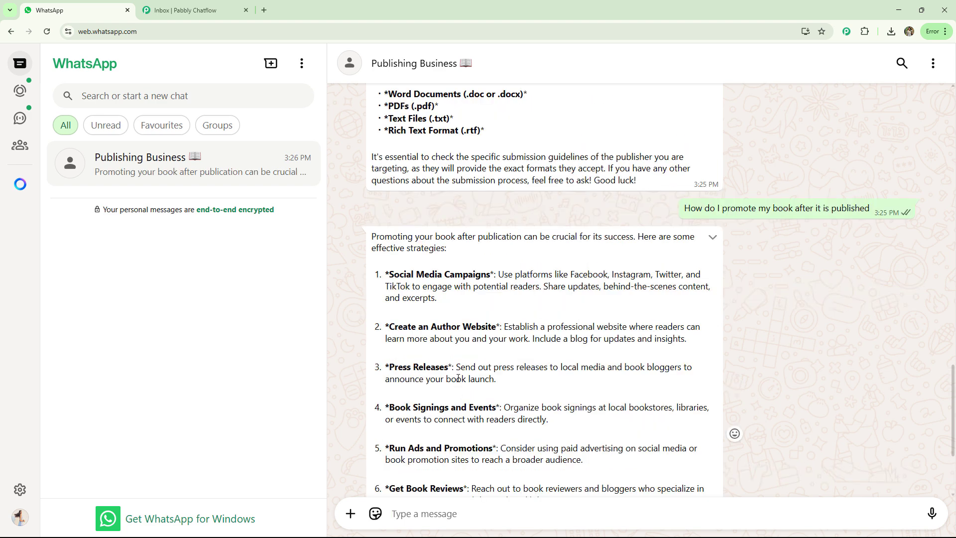
Read through the assistant's reply to the question on how to promote a book after it is published
{"action": "scroll", "coordinate": [459, 324], "scroll_direction": "down", "scroll_amount": 1}
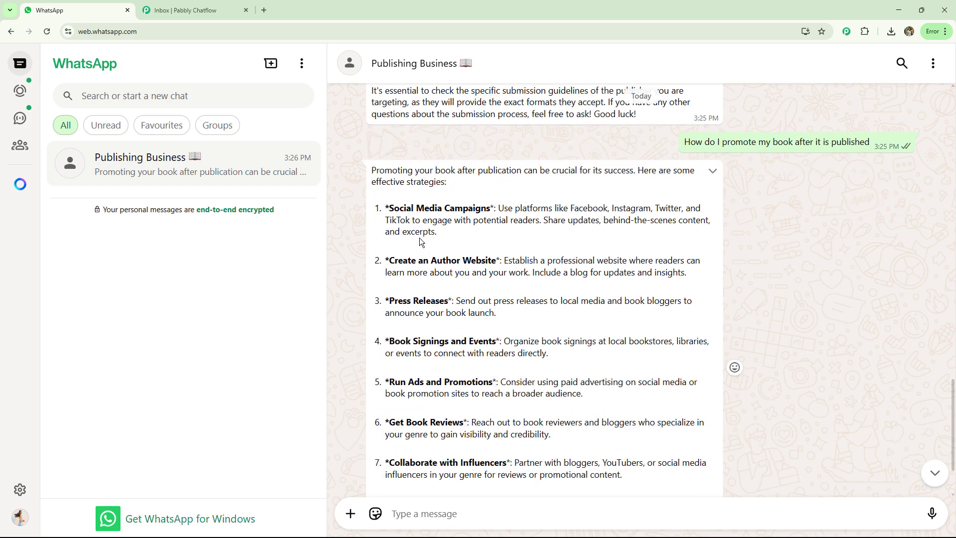
{"action": "scroll", "coordinate": [455, 319], "scroll_direction": "up", "scroll_amount": 1}
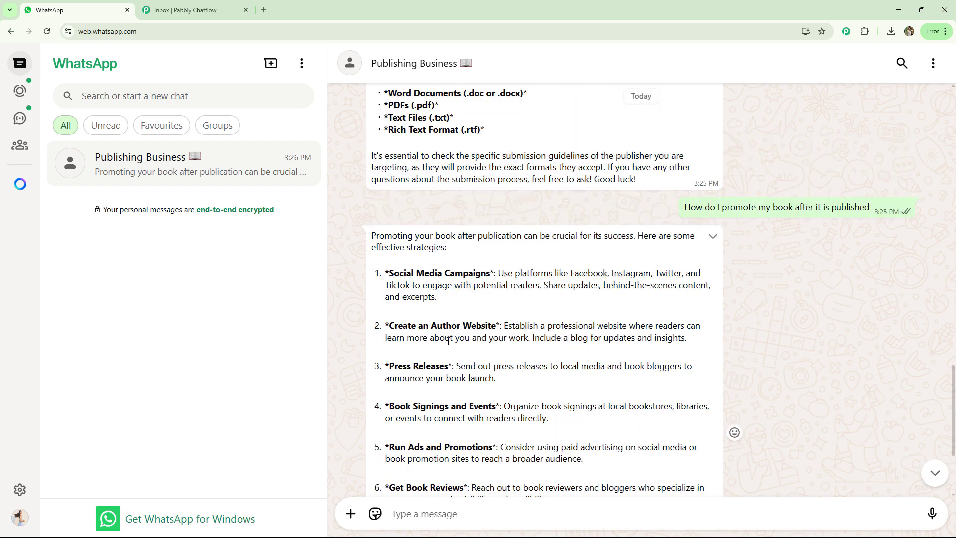
{"action": "scroll", "coordinate": [449, 339], "scroll_direction": "down", "scroll_amount": 1}
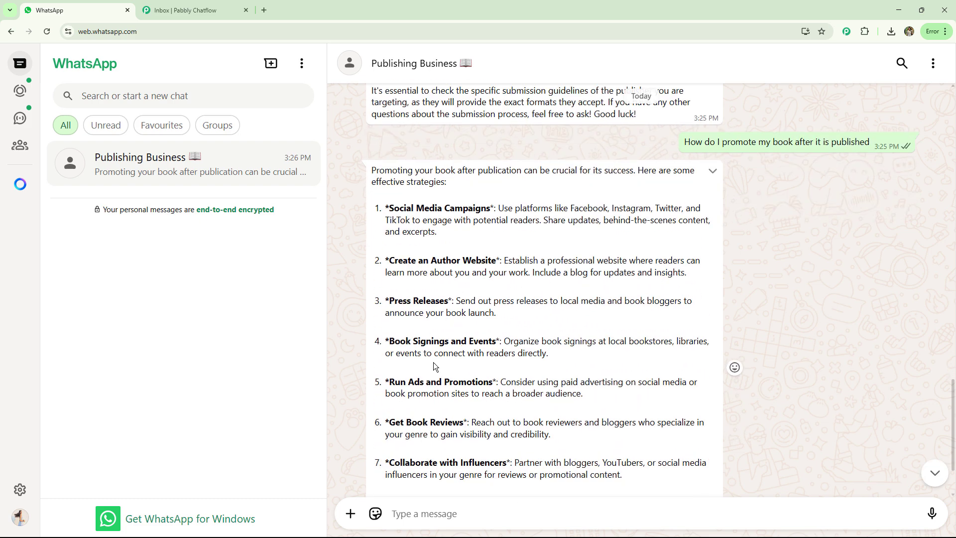
{"action": "scroll", "coordinate": [433, 362], "scroll_direction": "down", "scroll_amount": 1}
{"action": "scroll", "coordinate": [421, 386], "scroll_direction": "up", "scroll_amount": 1}
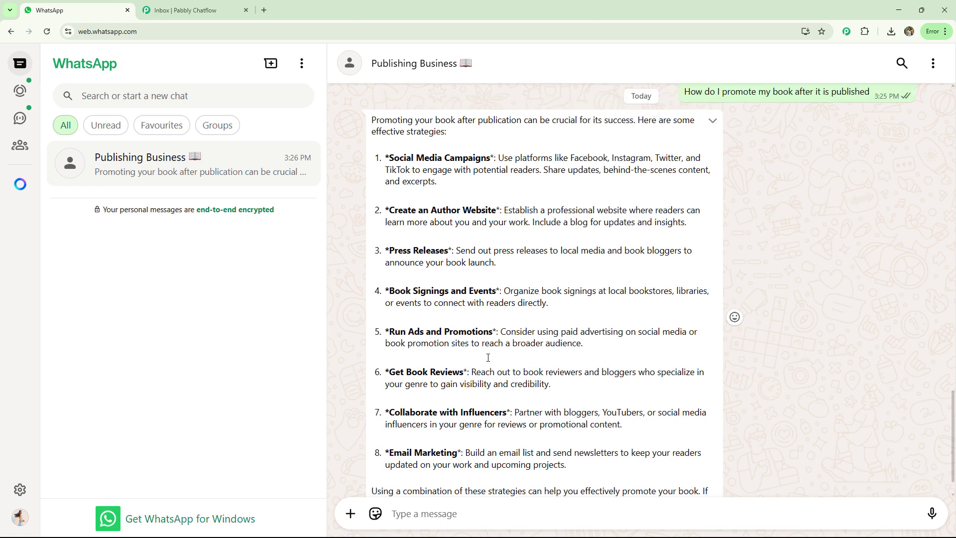